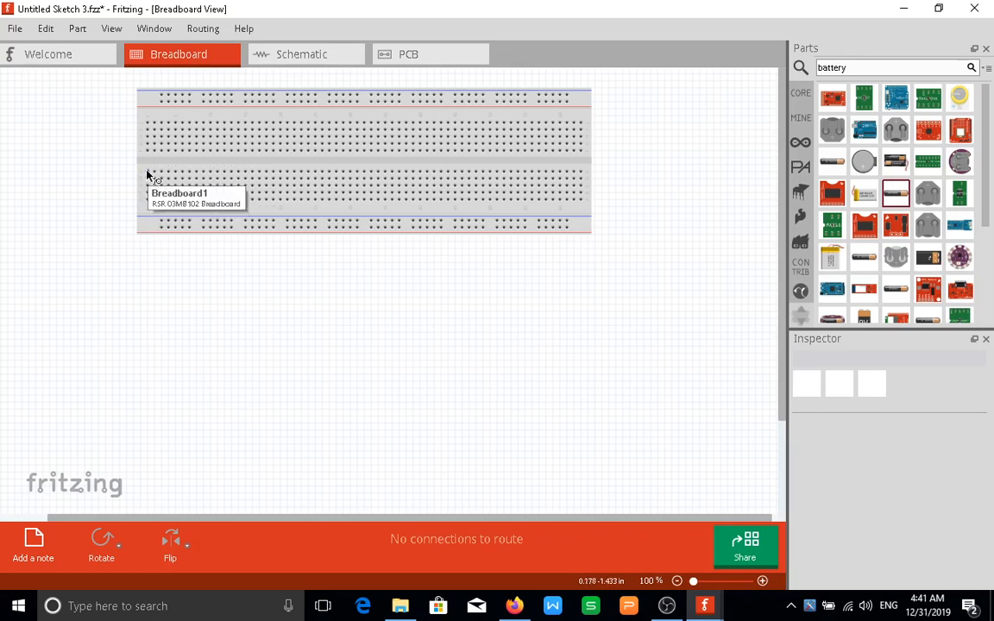
Bridge the breadboard's centre gap with a wire in the first column, and delete that wire
{"action": "left_click_drag", "start_coordinate": [148, 175], "coordinate": [147, 152]}
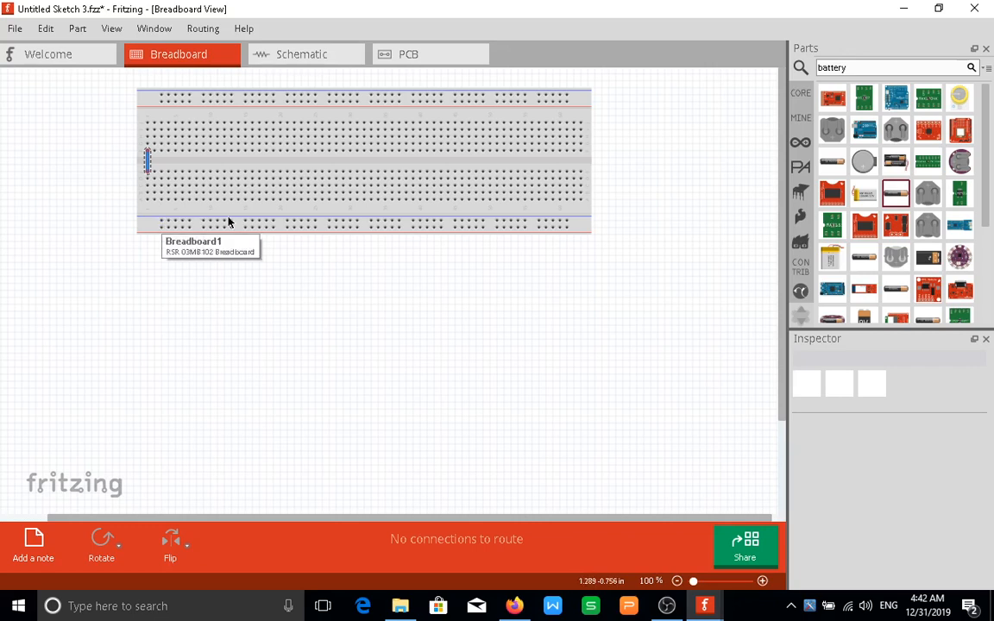
{"action": "left_click", "coordinate": [147, 165]}
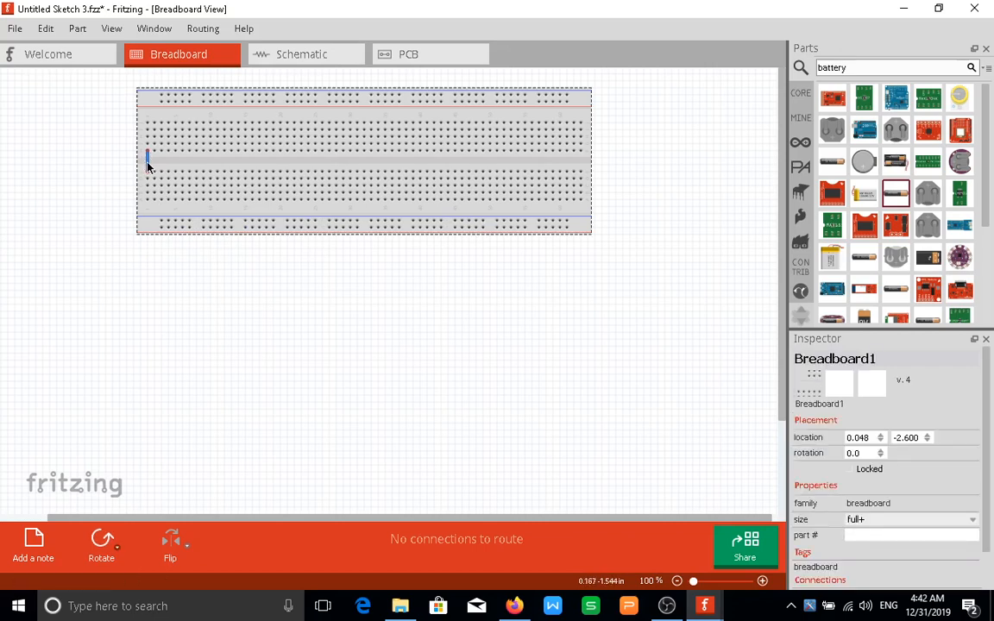
{"action": "left_click", "coordinate": [147, 163]}
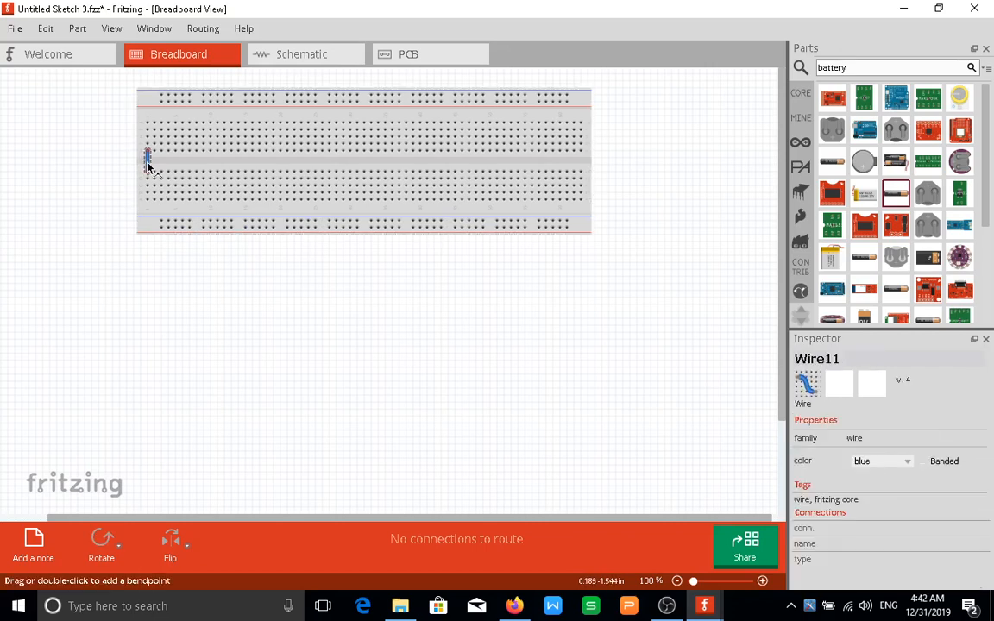
{"action": "key", "text": "Delete"}
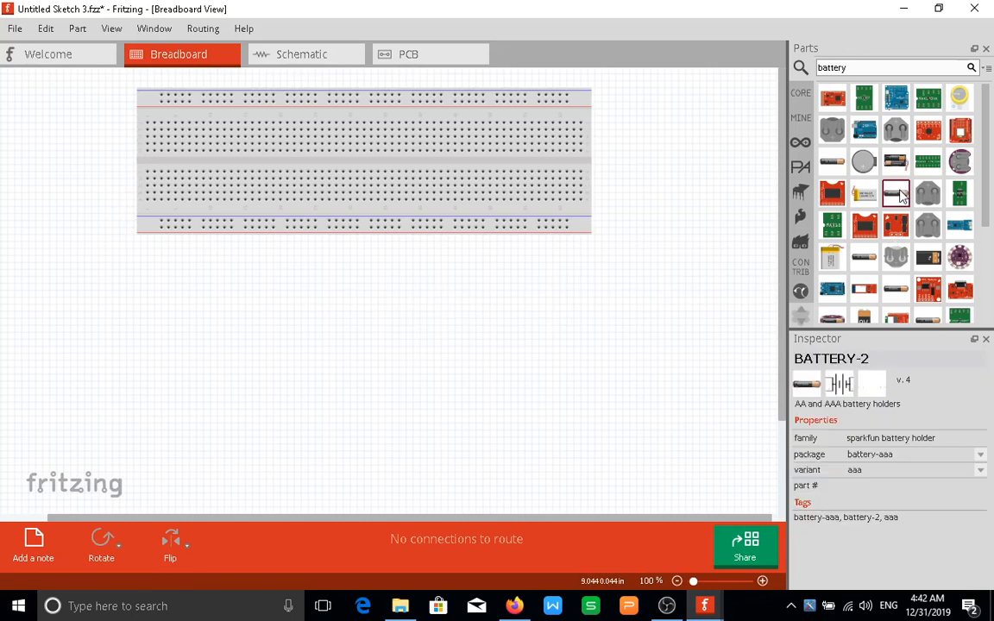
Place an AAA battery beside the breadboard, rotated to 90 degrees with its positive end facing down
{"action": "left_click_drag", "start_coordinate": [901, 195], "coordinate": [652, 154]}
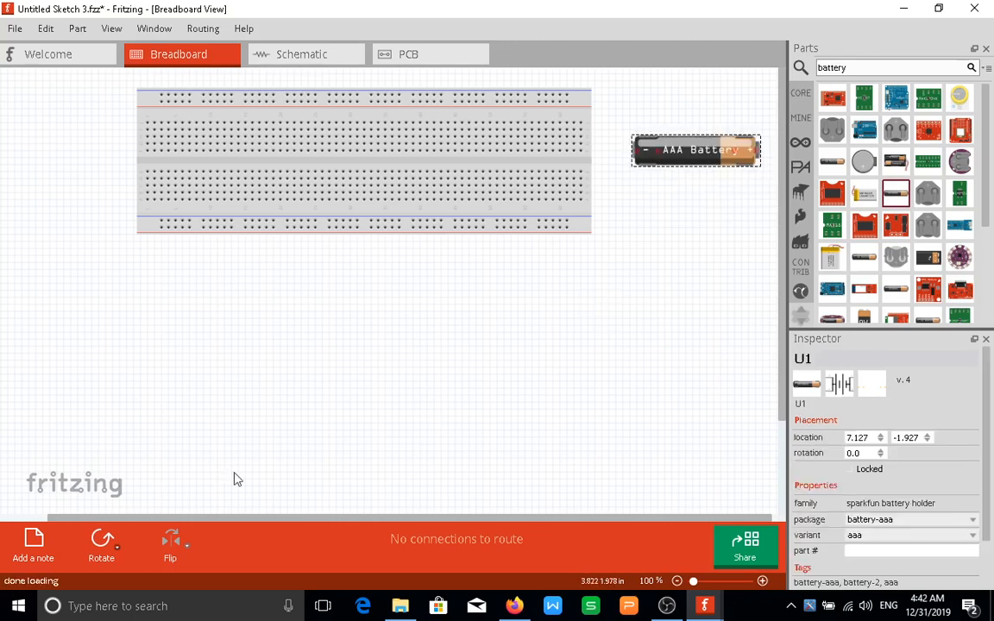
{"action": "left_click", "coordinate": [100, 539]}
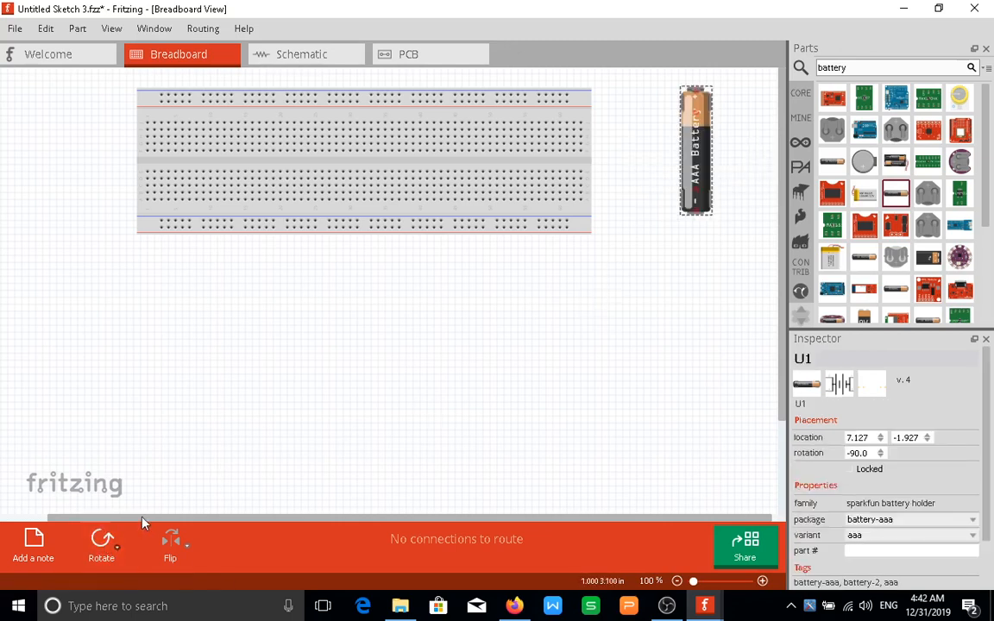
{"action": "left_click", "coordinate": [98, 543]}
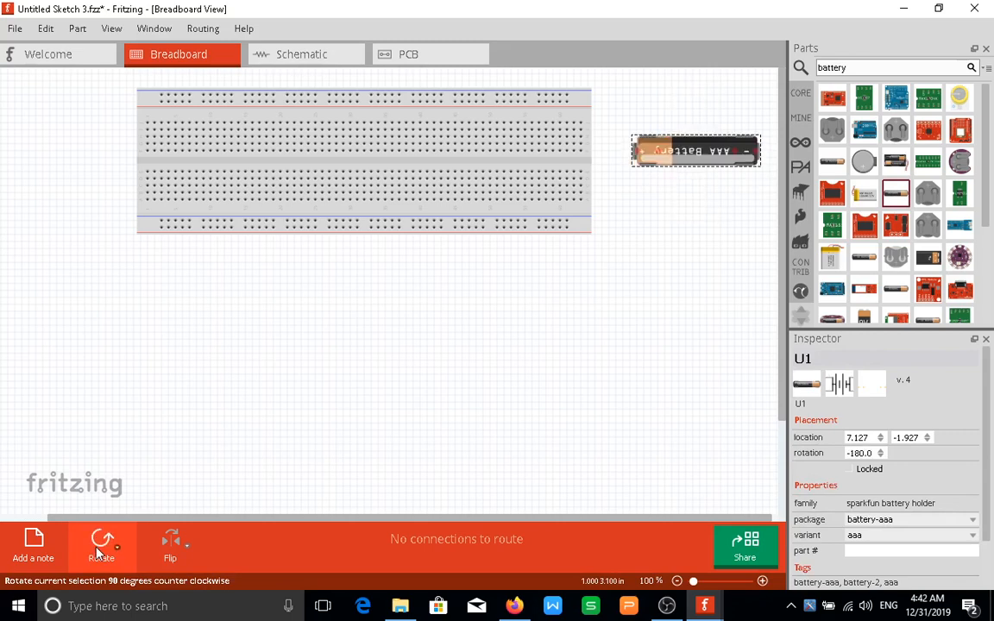
{"action": "left_click", "coordinate": [98, 550]}
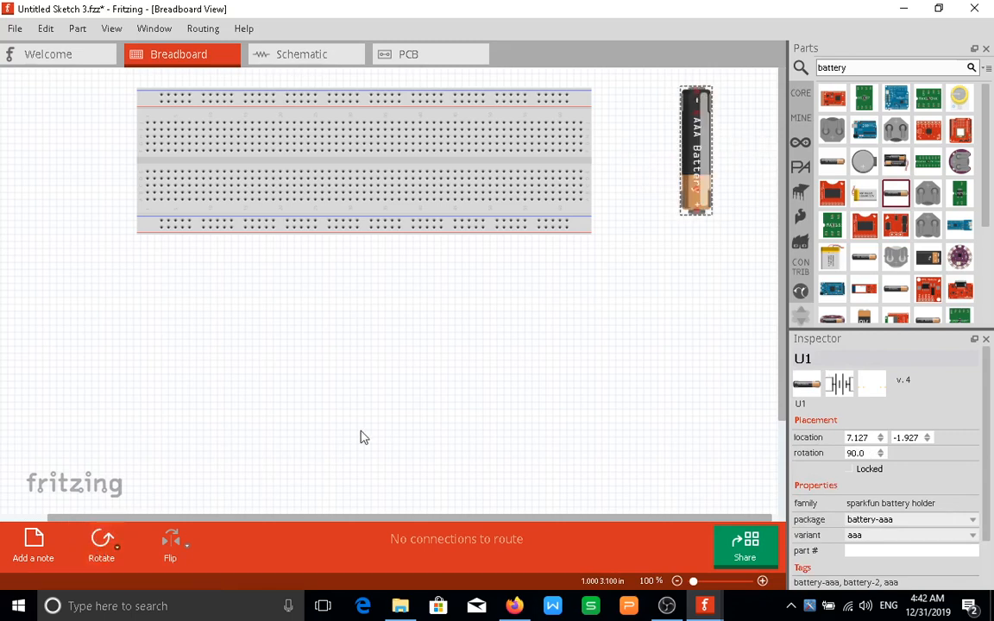
{"action": "left_click_drag", "start_coordinate": [707, 173], "coordinate": [678, 184]}
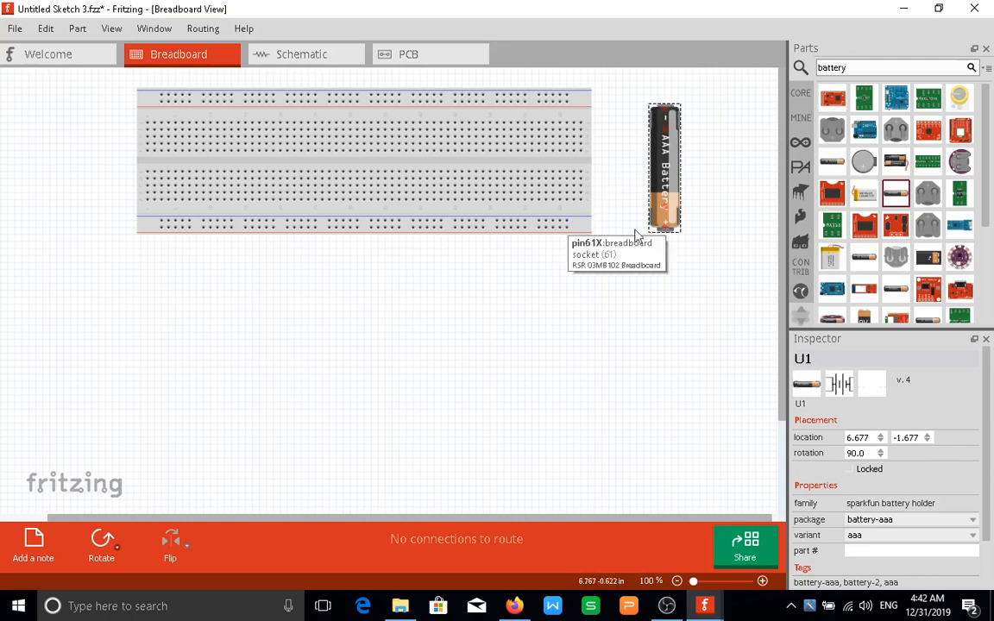
Wire the battery's positive terminal to the breadboard's lower red rail and its negative terminal to the lower blue rail
{"action": "left_click", "coordinate": [565, 230]}
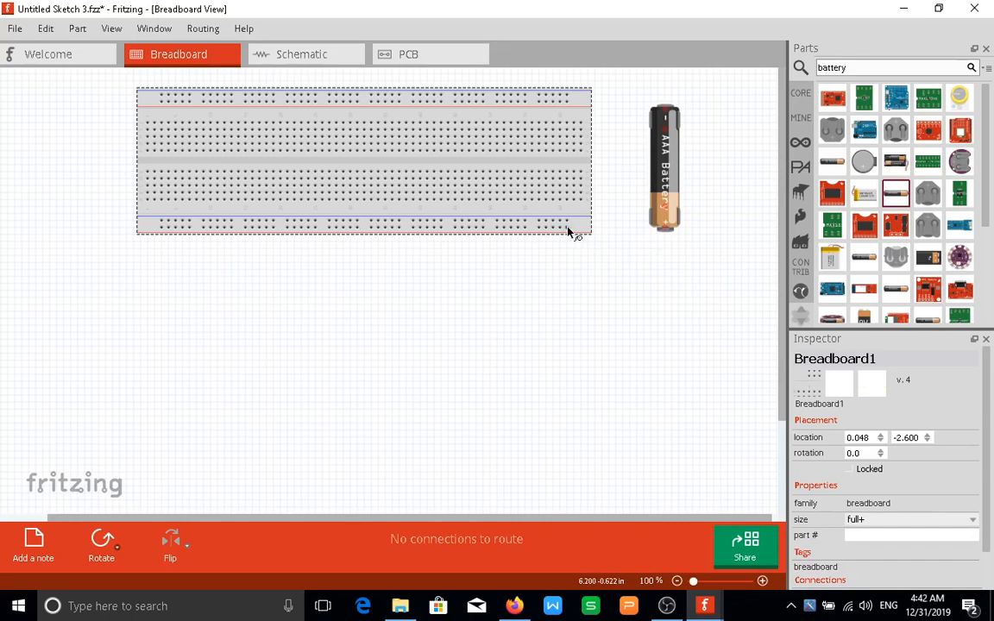
{"action": "left_click_drag", "start_coordinate": [568, 231], "coordinate": [665, 233]}
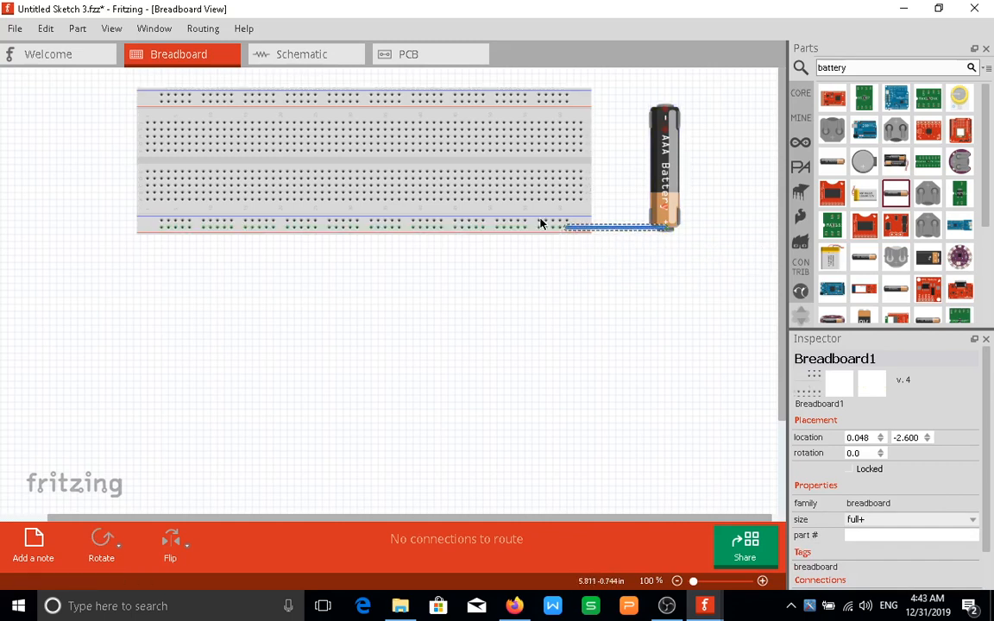
{"action": "left_click_drag", "start_coordinate": [541, 223], "coordinate": [673, 112]}
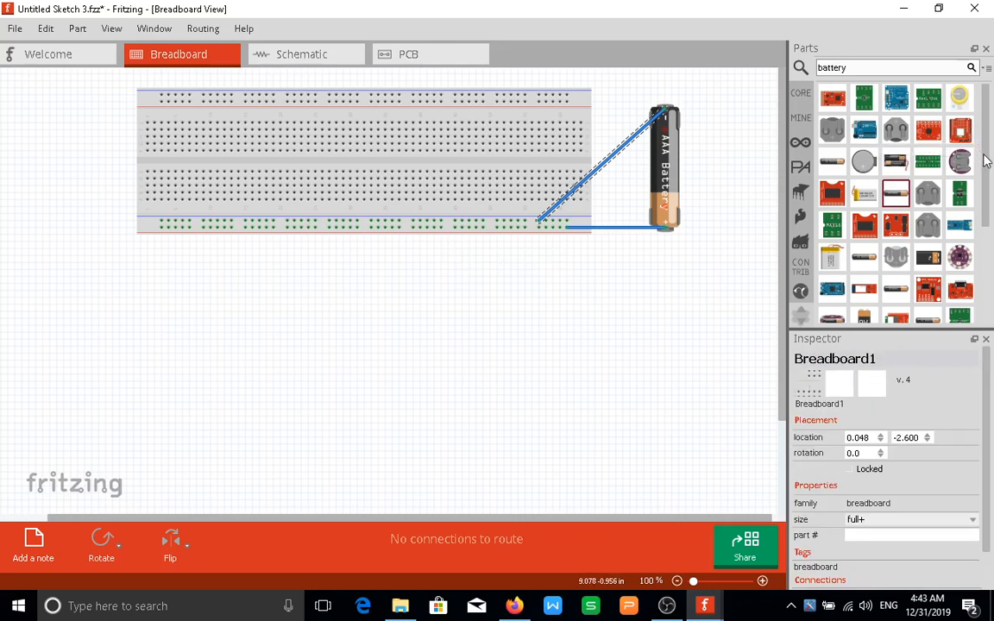
Search the parts for "led" and place a Red LED - 5mm with its legs in the breadboard's lower half
{"action": "scroll", "coordinate": [987, 163], "scroll_direction": "down", "scroll_amount": 1}
{"action": "scroll", "coordinate": [988, 164], "scroll_direction": "down", "scroll_amount": 3}
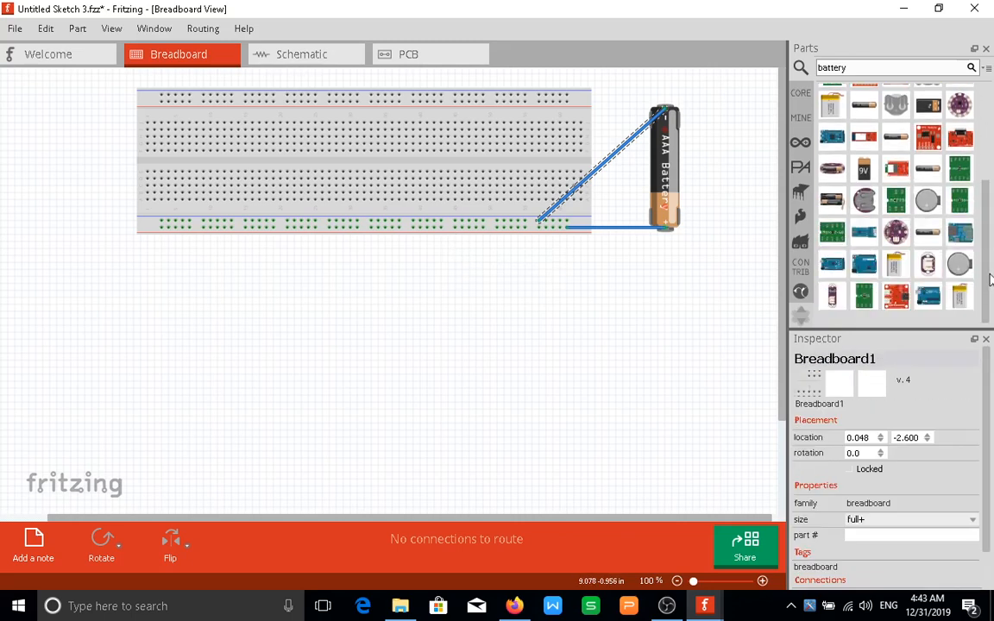
{"action": "scroll", "coordinate": [975, 226], "scroll_direction": "up", "scroll_amount": 3}
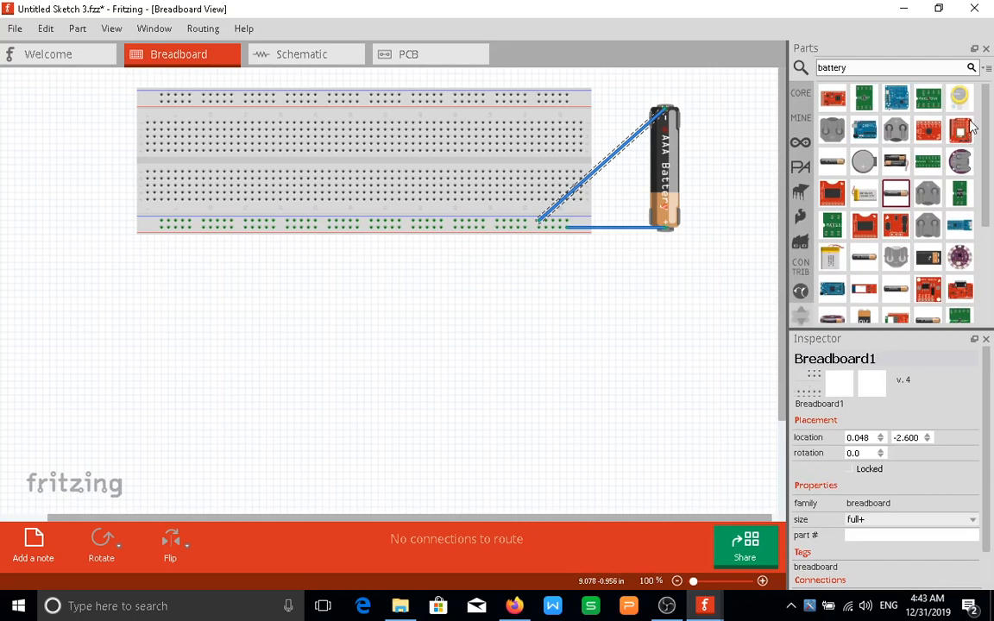
{"action": "double_click", "coordinate": [859, 68]}
{"action": "type", "text": "led"}
{"action": "key", "text": "Return"}
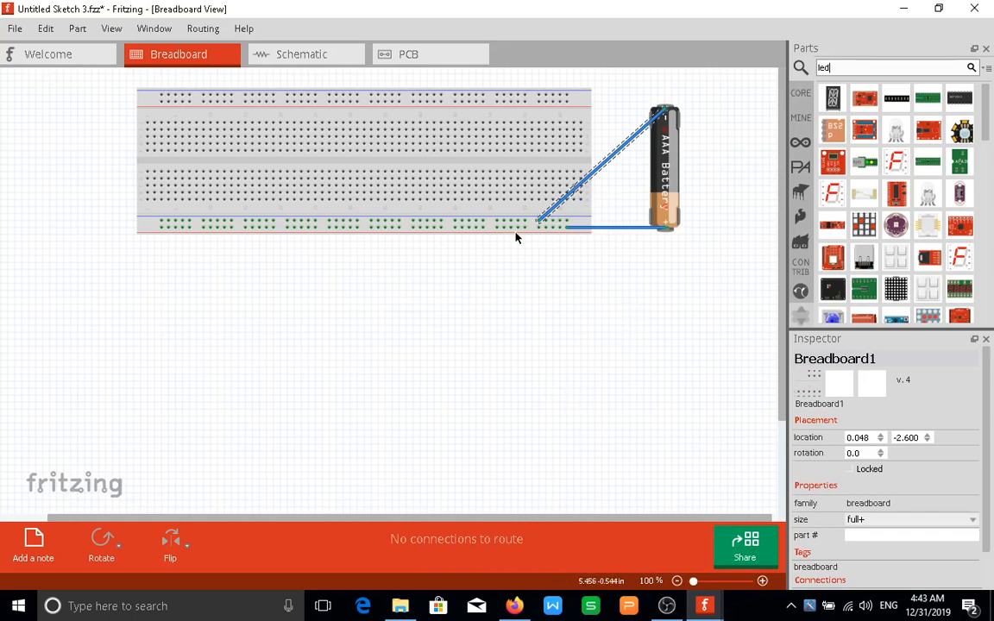
{"action": "scroll", "coordinate": [990, 152], "scroll_direction": "down", "scroll_amount": 5}
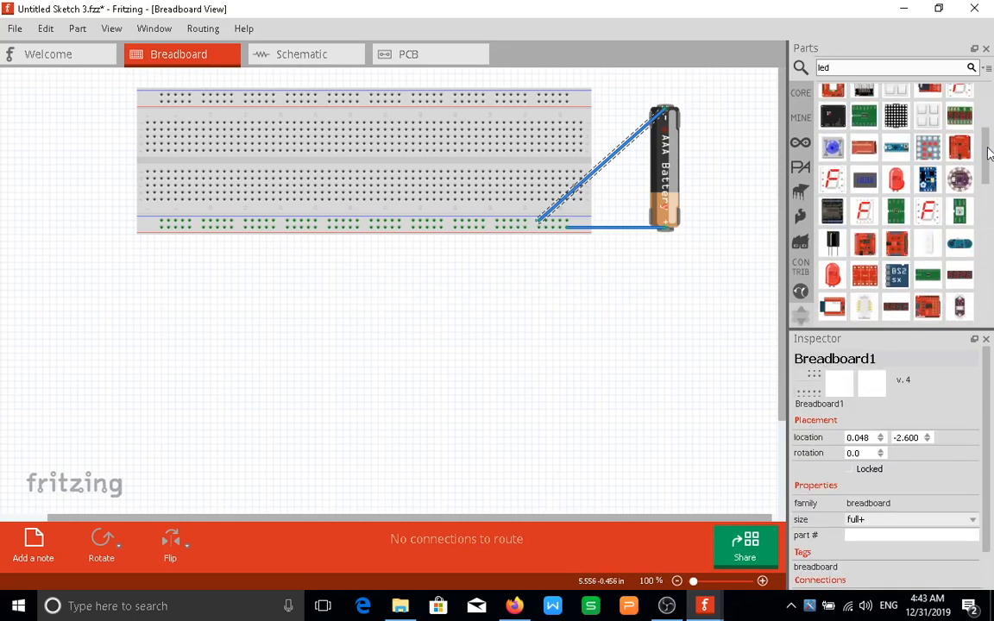
{"action": "scroll", "coordinate": [990, 152], "scroll_direction": "down", "scroll_amount": 1}
{"action": "left_click", "coordinate": [898, 158]}
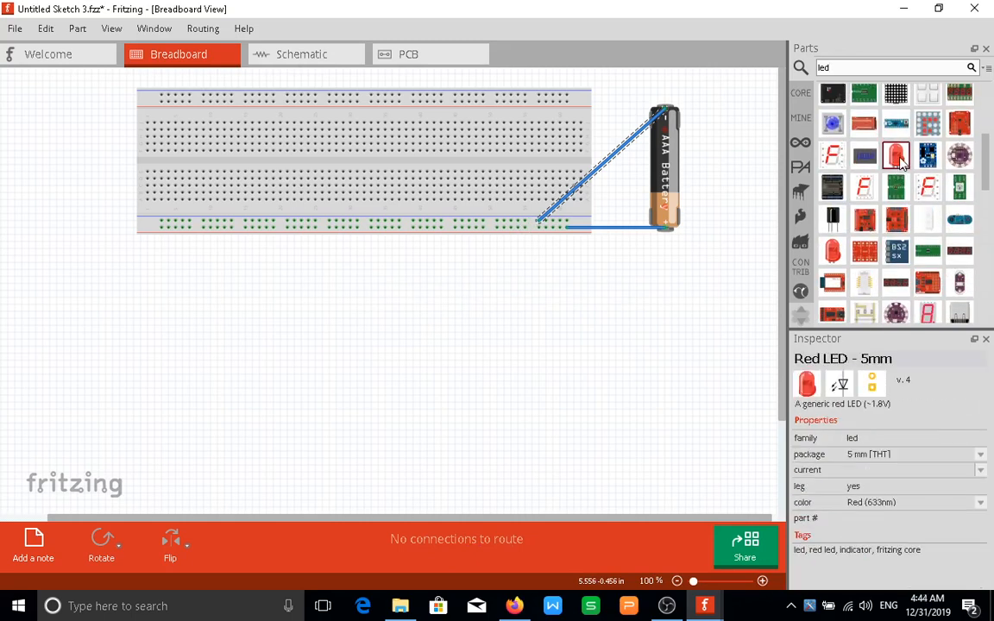
{"action": "left_click_drag", "start_coordinate": [897, 158], "coordinate": [399, 163]}
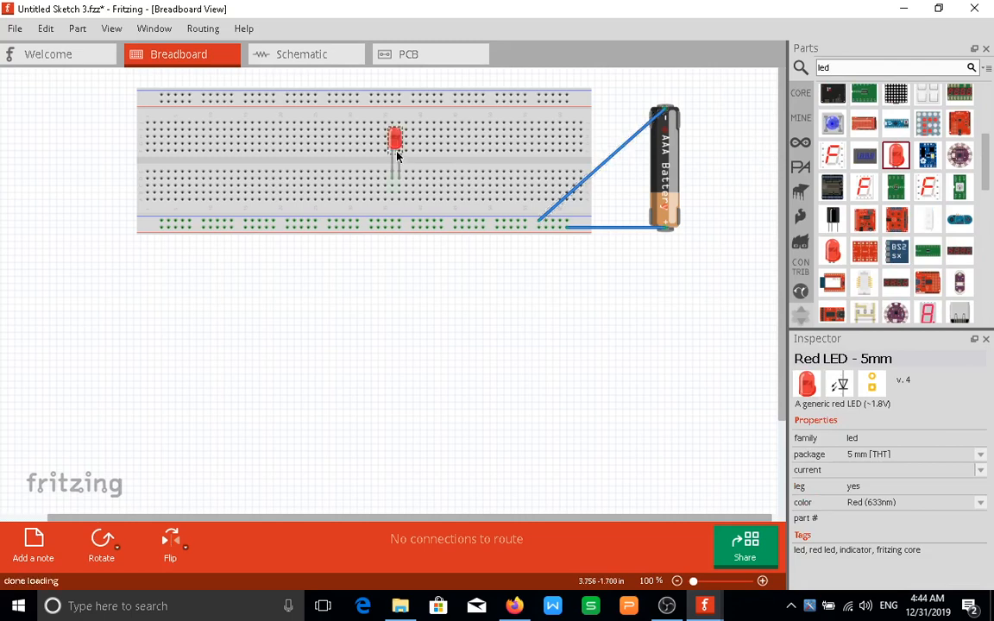
Search the parts for "220 resistor" and place a 220 Ω resistor horizontally, starting in the column of one LED leg
{"action": "left_click_drag", "start_coordinate": [991, 148], "coordinate": [980, 96]}
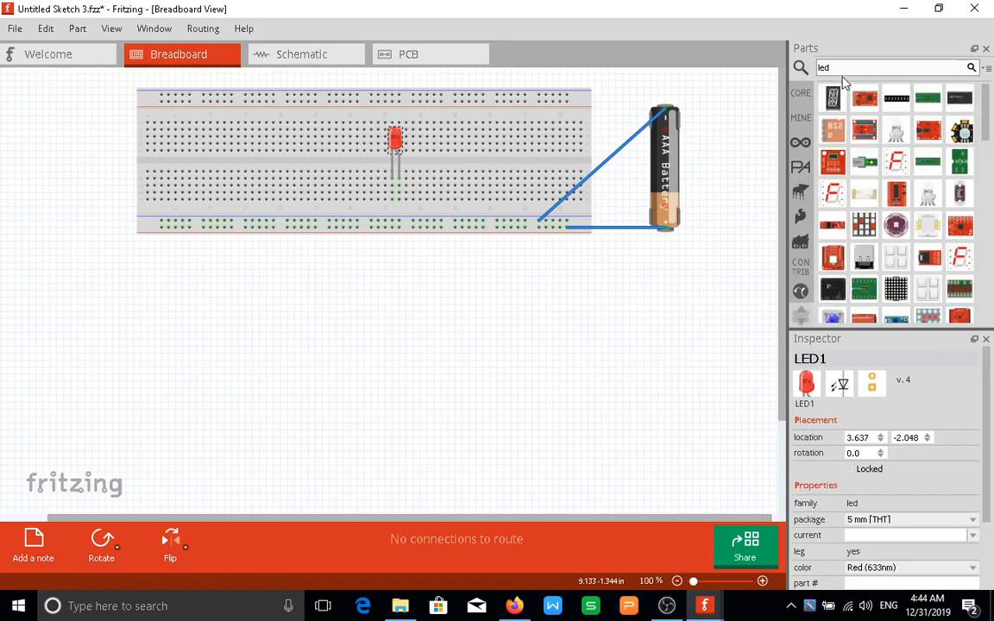
{"action": "left_click_drag", "start_coordinate": [844, 67], "coordinate": [792, 71]}
{"action": "type", "text": "220 resistor"}
{"action": "key", "text": "Return"}
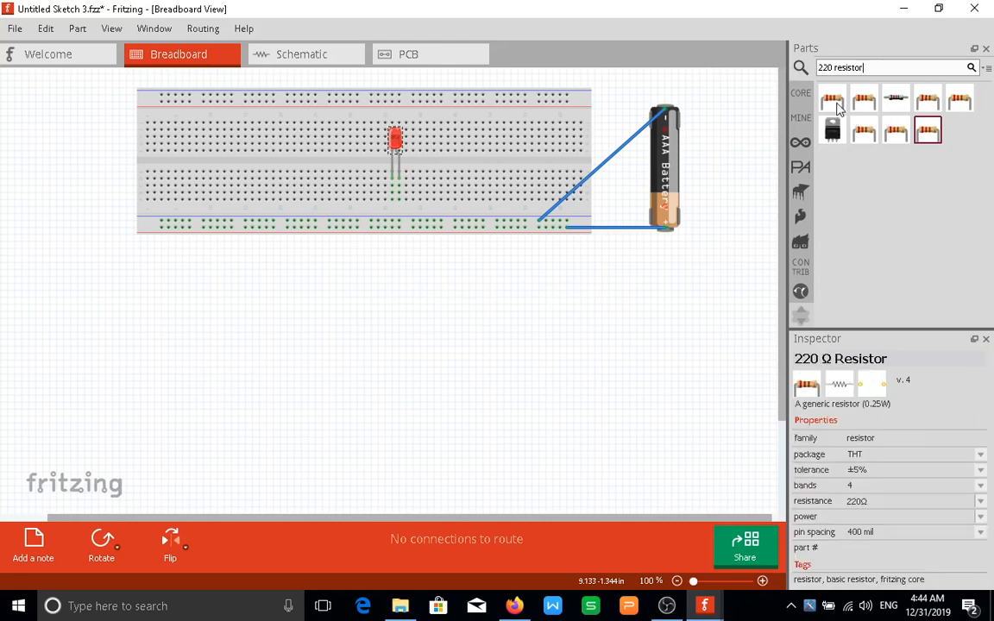
{"action": "left_click", "coordinate": [835, 103]}
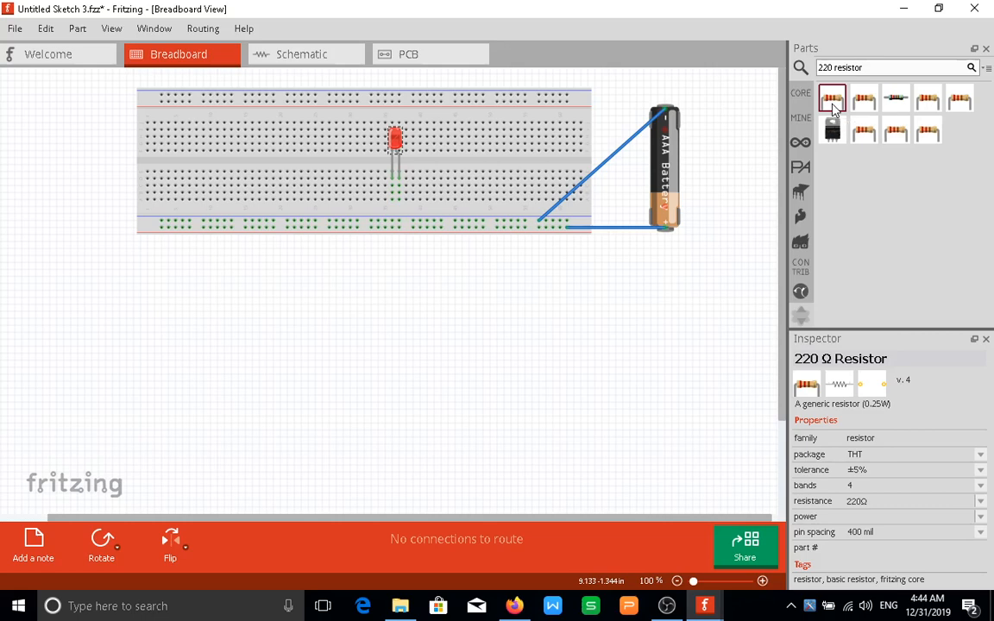
{"action": "left_click_drag", "start_coordinate": [834, 106], "coordinate": [413, 193]}
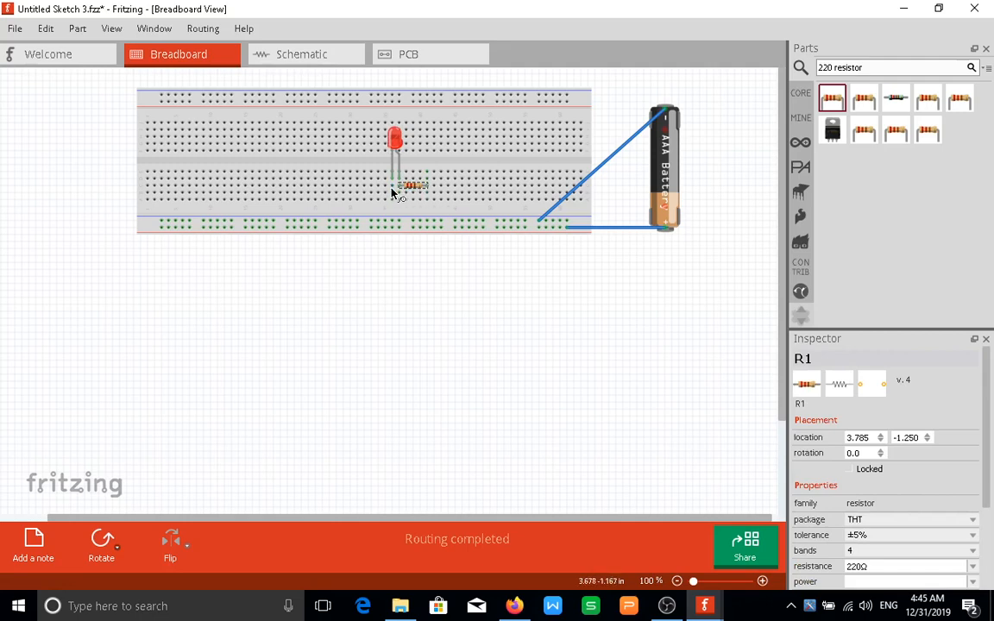
Wire the free LED leg to the lower blue rail and the resistor's free end to the lower red rail
{"action": "left_click_drag", "start_coordinate": [394, 194], "coordinate": [387, 223]}
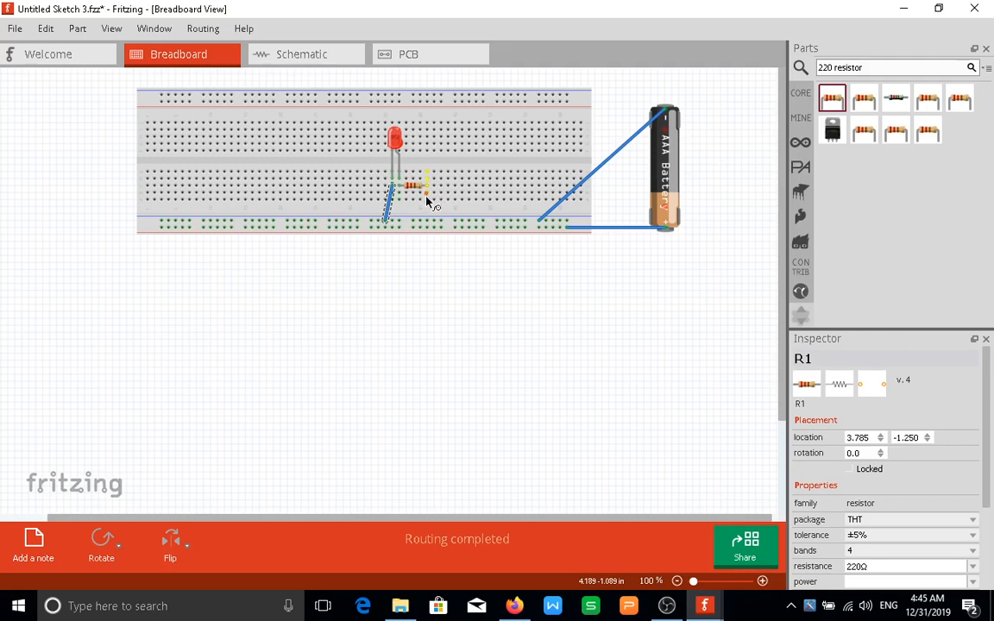
{"action": "left_click_drag", "start_coordinate": [427, 197], "coordinate": [429, 231]}
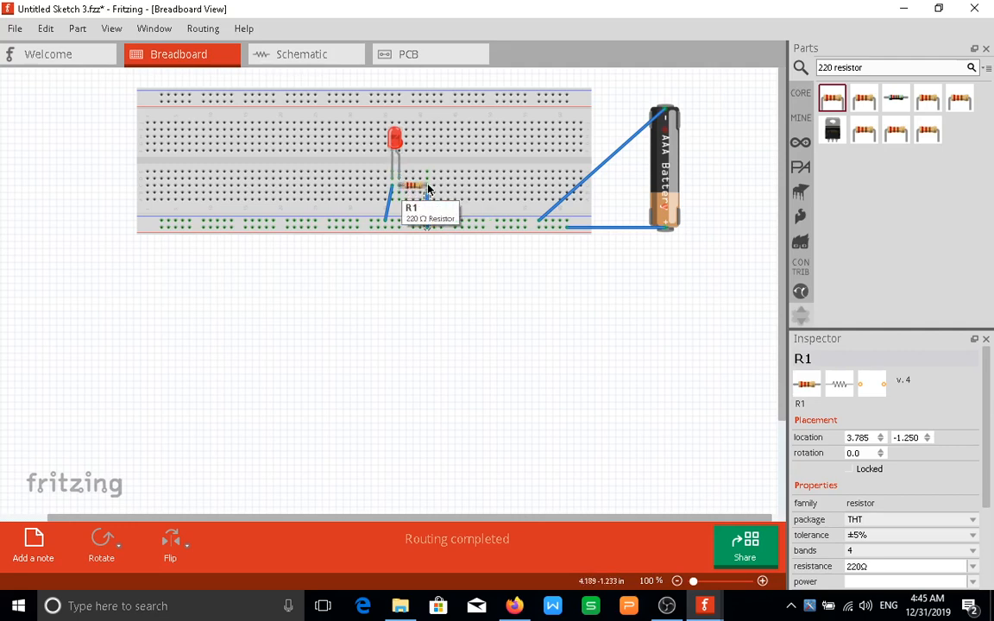
{"action": "left_click_drag", "start_coordinate": [426, 192], "coordinate": [428, 227]}
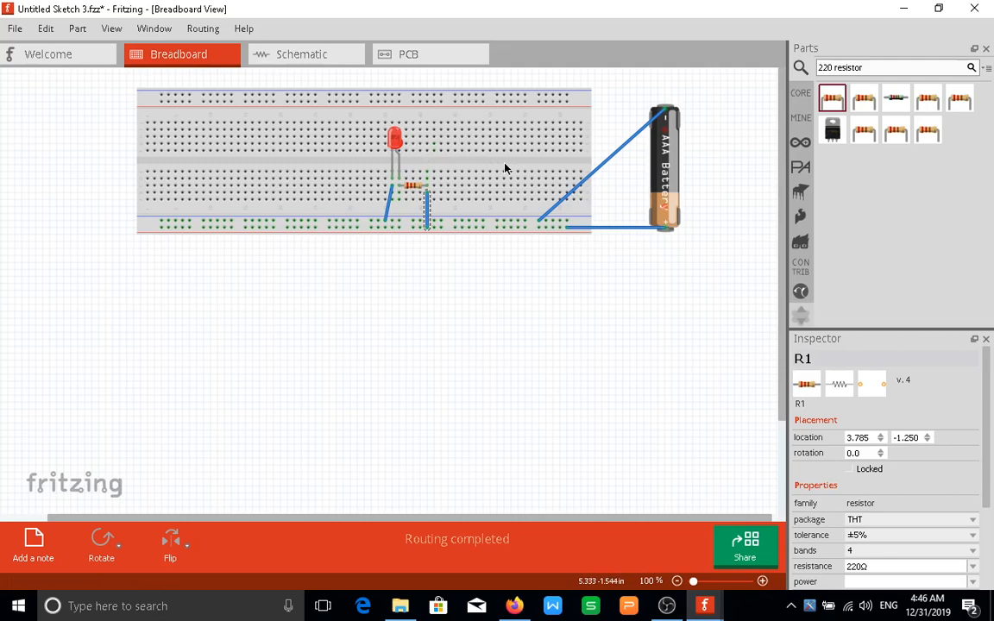
Delete the AAA battery together with its two connecting wires
{"action": "left_click", "coordinate": [669, 184]}
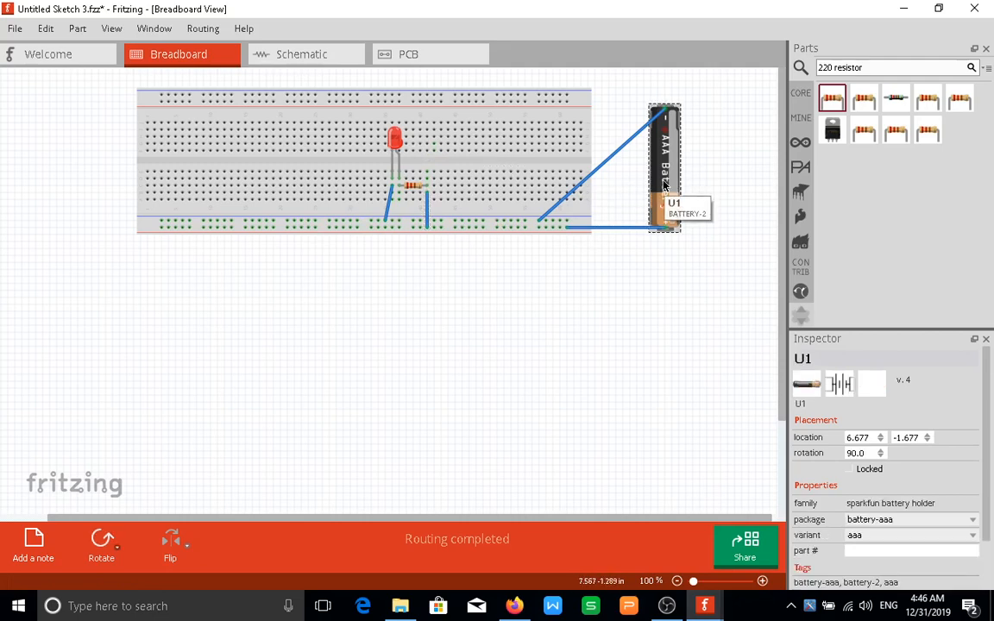
{"action": "key", "text": "Delete"}
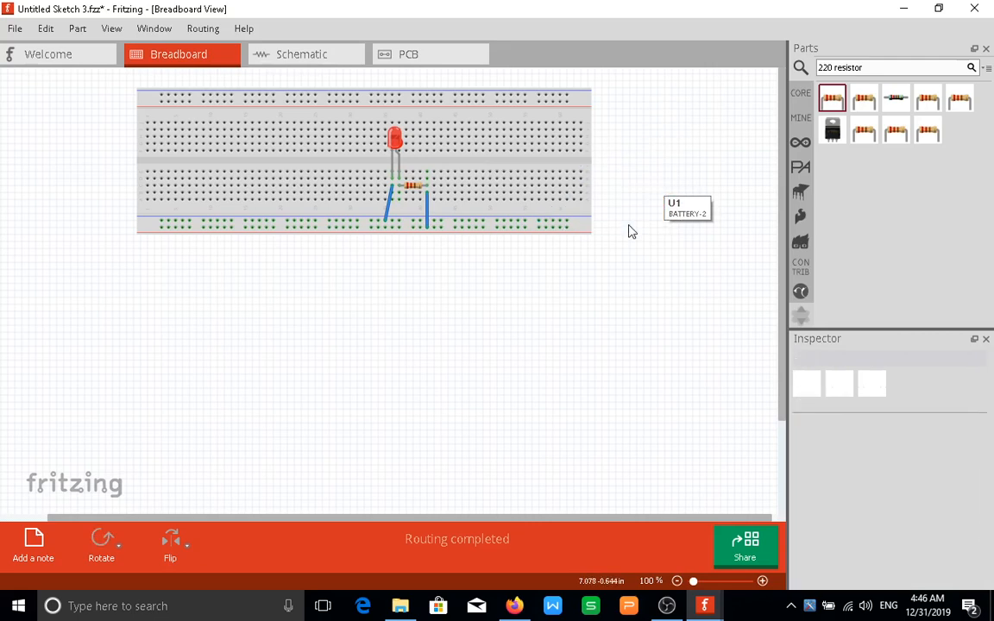
{"action": "left_click", "coordinate": [426, 211]}
{"action": "key", "text": "Delete"}
{"action": "left_click", "coordinate": [408, 189]}
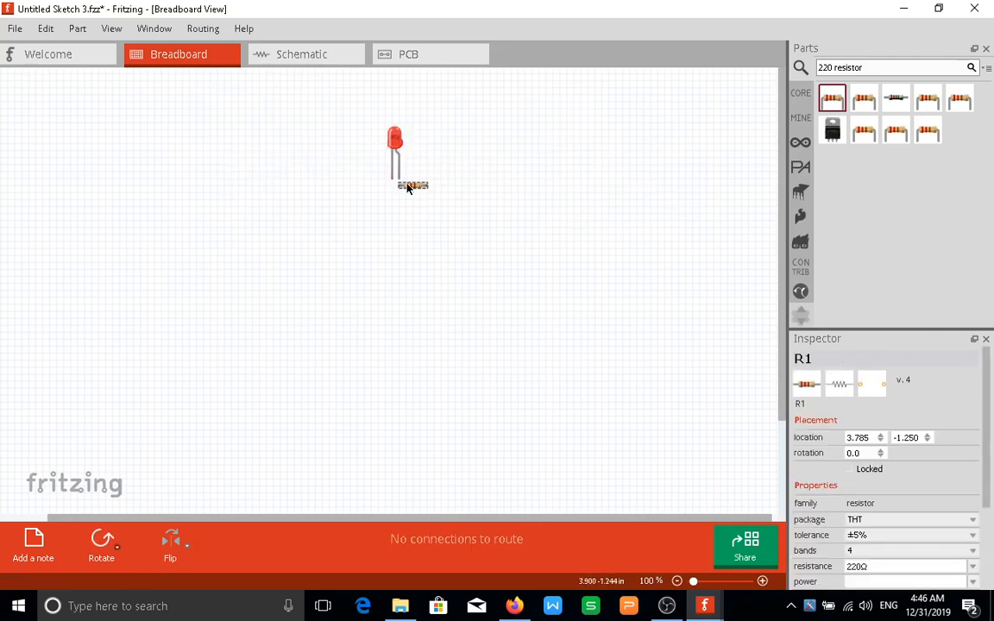
{"action": "left_click", "coordinate": [408, 194]}
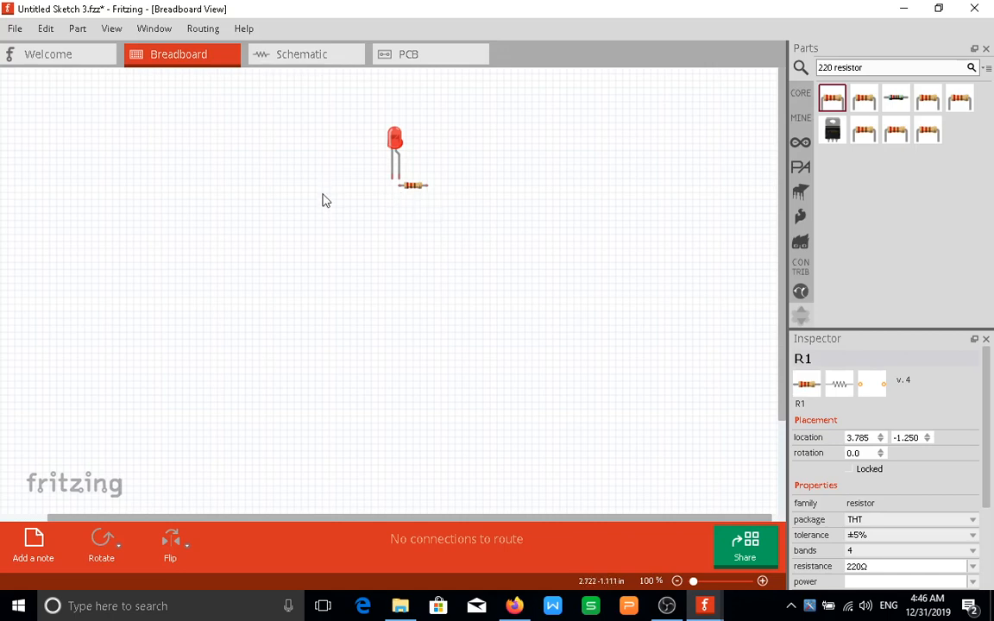
{"action": "key", "text": "ctrl+z"}
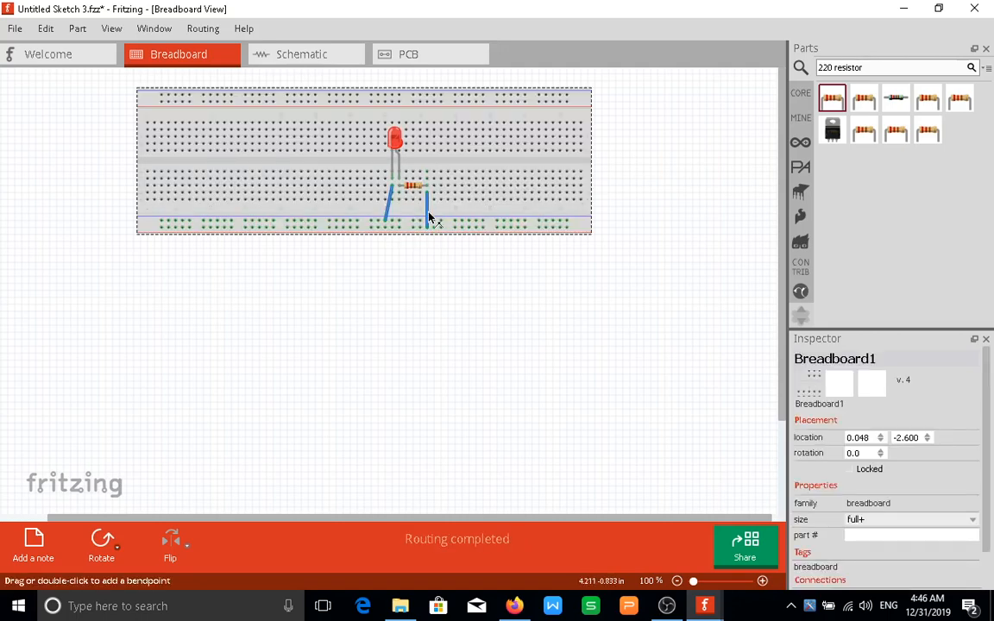
Delete the two remaining wires, the 220 Ω resistor and the red LED from the breadboard
{"action": "left_click", "coordinate": [428, 217]}
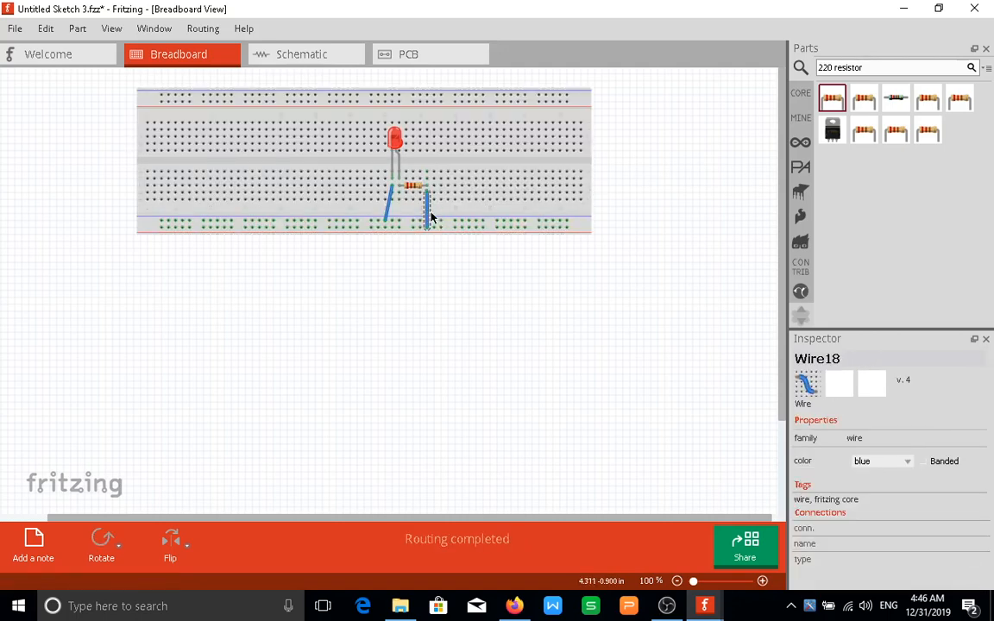
{"action": "key", "text": "Delete"}
{"action": "left_click", "coordinate": [391, 208]}
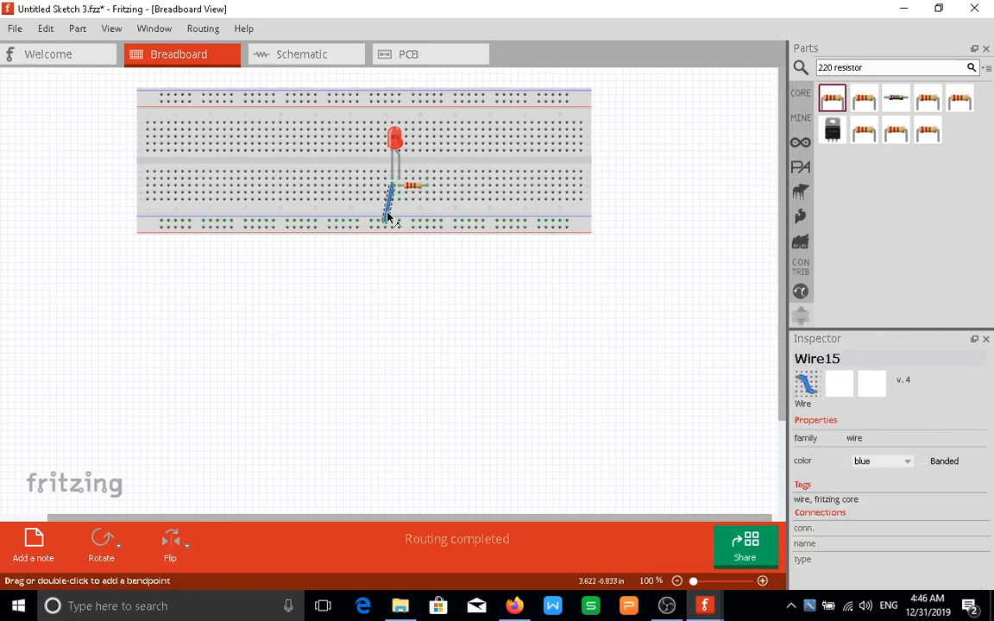
{"action": "key", "text": "Delete"}
{"action": "left_click", "coordinate": [410, 190]}
{"action": "key", "text": "Delete"}
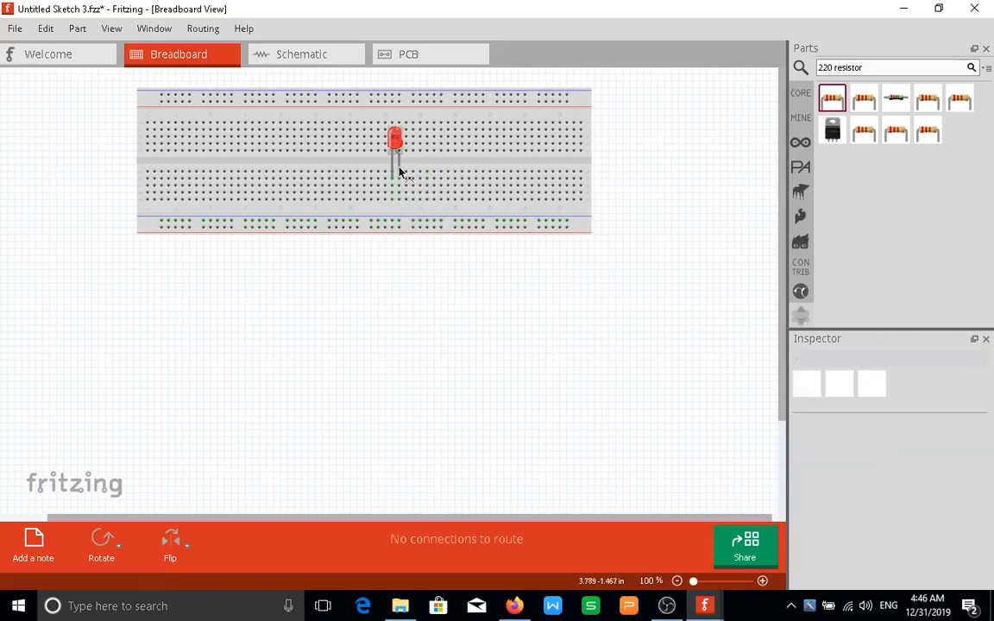
{"action": "left_click", "coordinate": [395, 138]}
{"action": "key", "text": "Delete"}
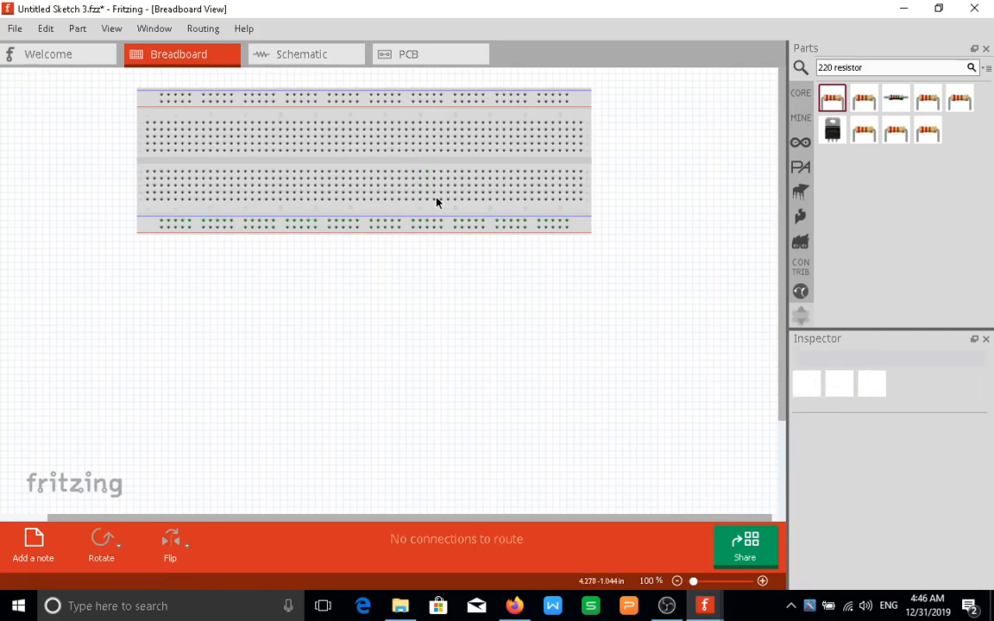
{"action": "left_click", "coordinate": [821, 153]}
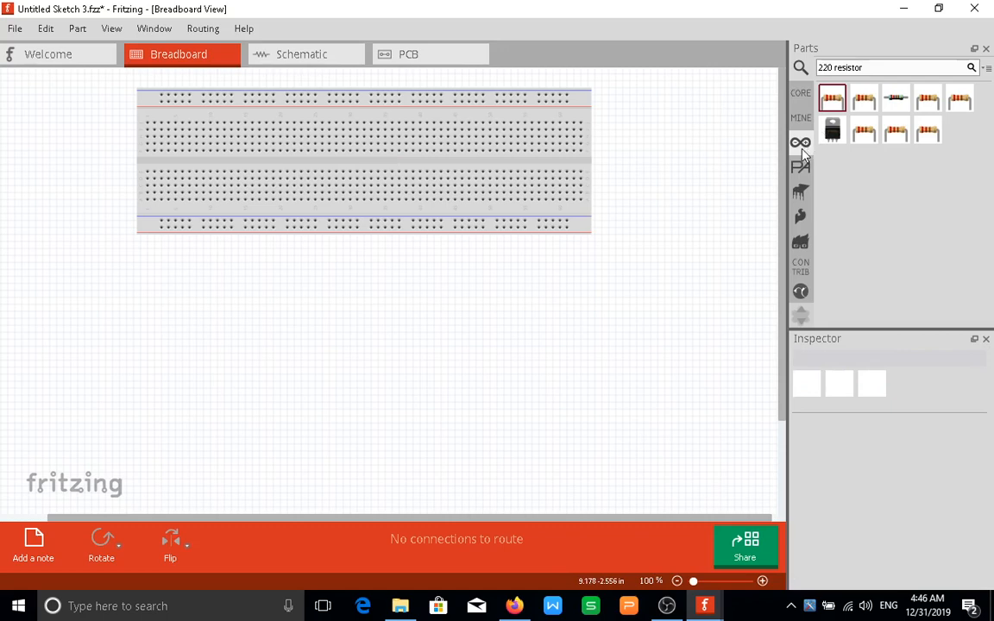
Place an Arduino Nano on the breadboard, rotate it to -90° and seat it across the centre gap at the left end
{"action": "left_click", "coordinate": [802, 149]}
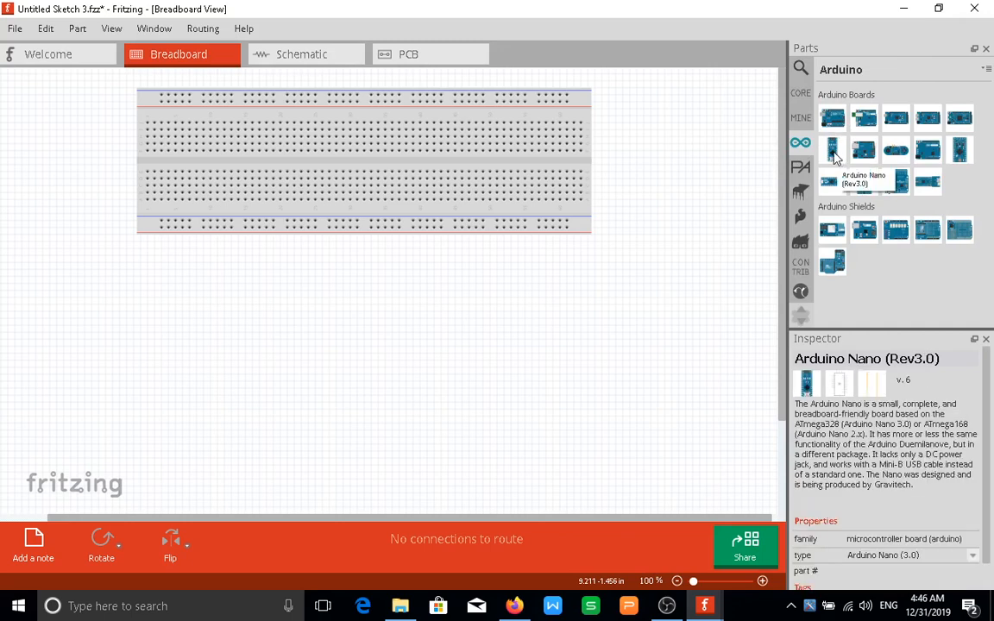
{"action": "left_click", "coordinate": [833, 152]}
{"action": "left_click_drag", "start_coordinate": [833, 152], "coordinate": [287, 130]}
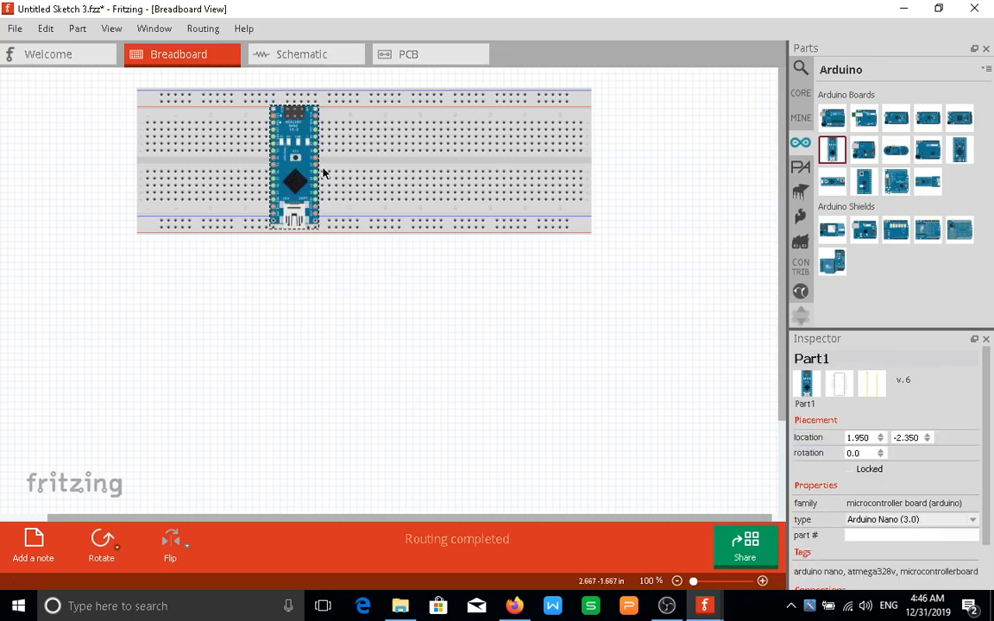
{"action": "left_click", "coordinate": [102, 539]}
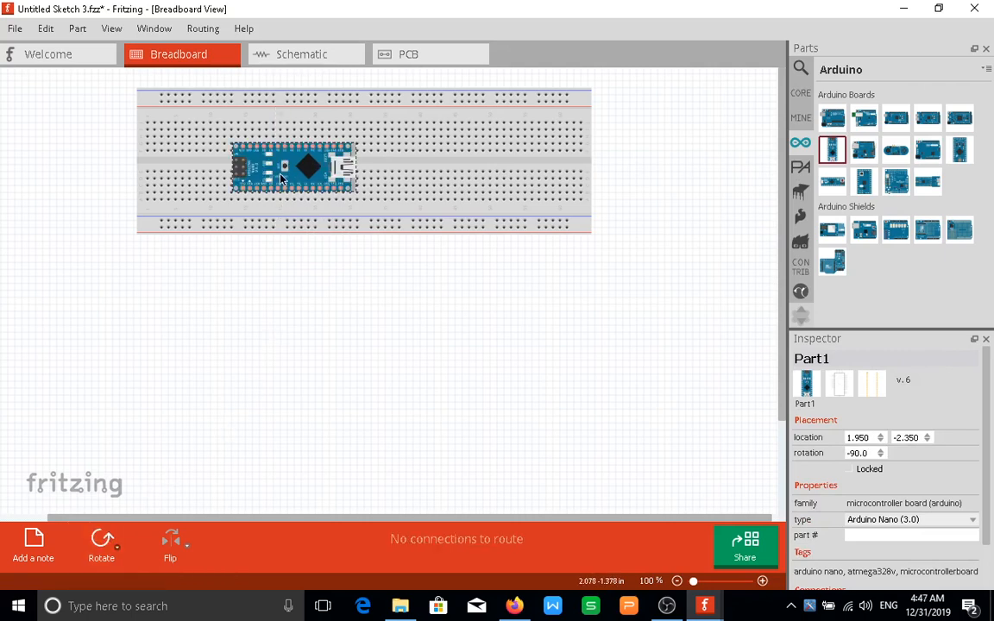
{"action": "left_click_drag", "start_coordinate": [278, 176], "coordinate": [201, 170]}
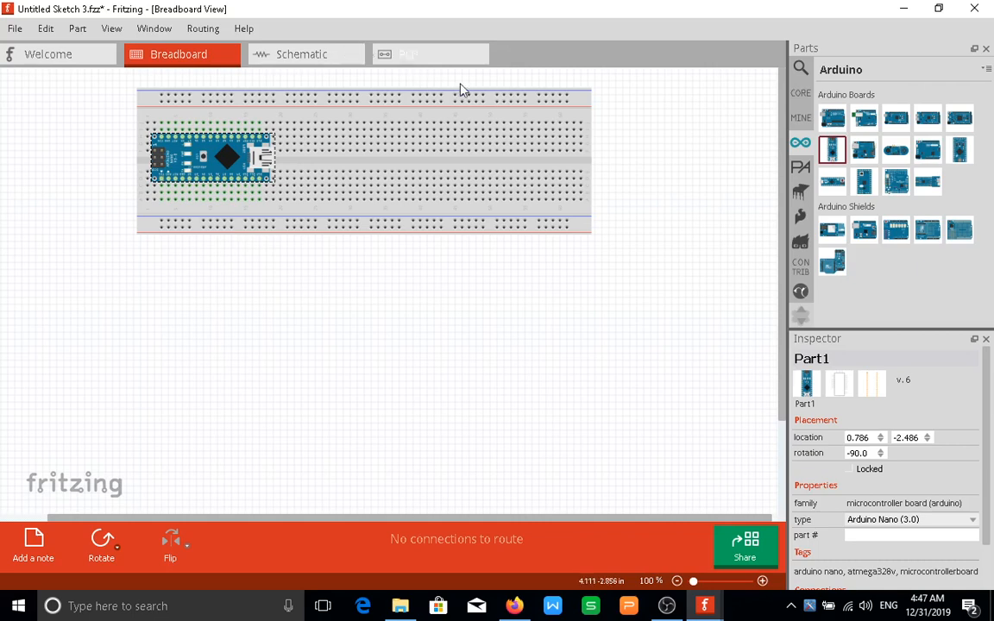
Add two more Arduino Nanos, one upright mid-board and one across the centre gap near the right end, rotated to 90°
{"action": "left_click_drag", "start_coordinate": [790, 153], "coordinate": [332, 146]}
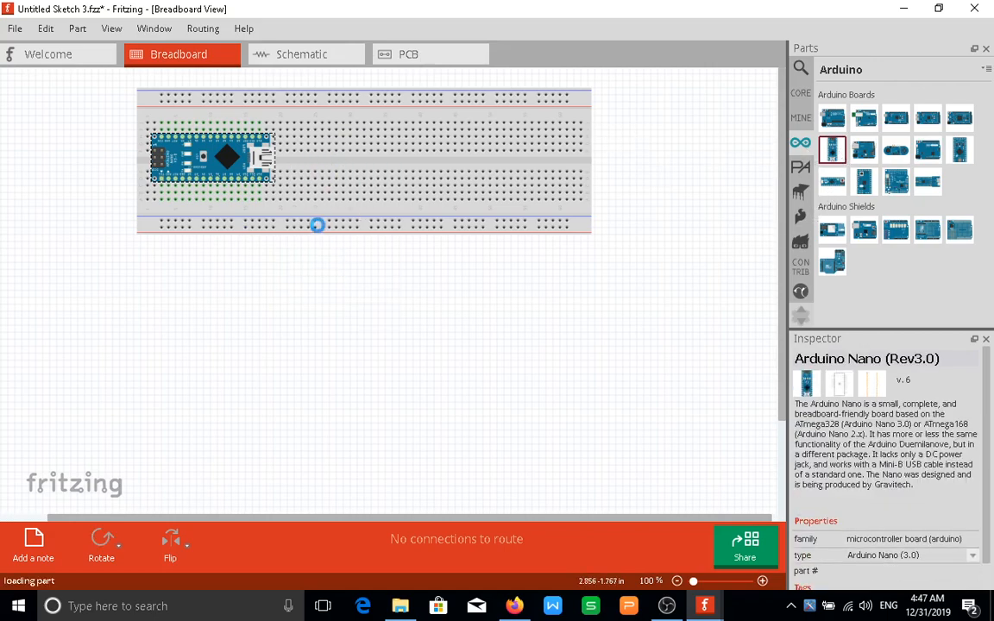
{"action": "left_click_drag", "start_coordinate": [850, 154], "coordinate": [483, 167]}
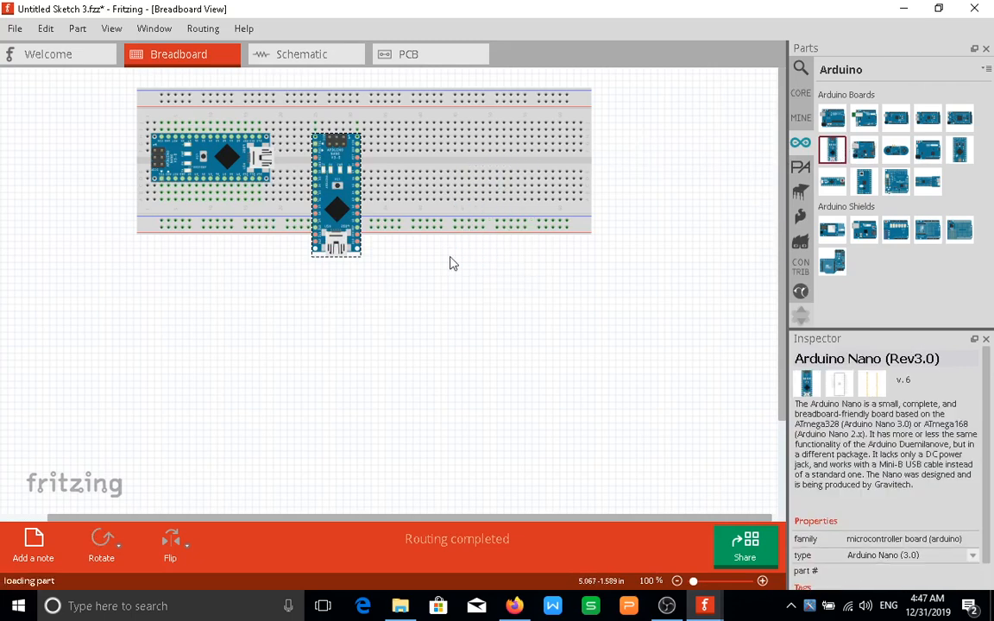
{"action": "left_click", "coordinate": [113, 538]}
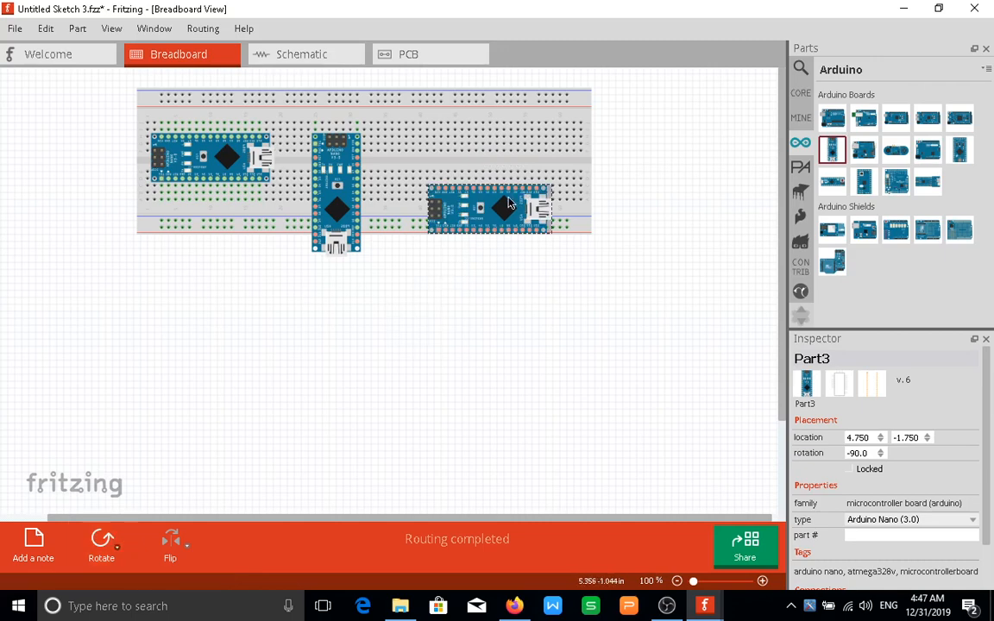
{"action": "left_click_drag", "start_coordinate": [507, 211], "coordinate": [506, 152]}
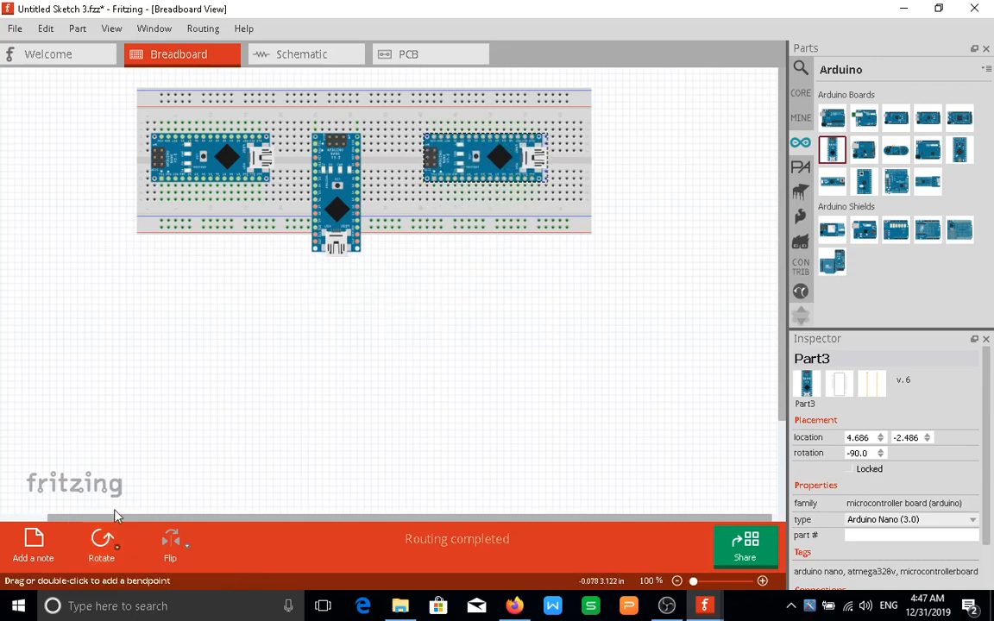
{"action": "left_click", "coordinate": [100, 544]}
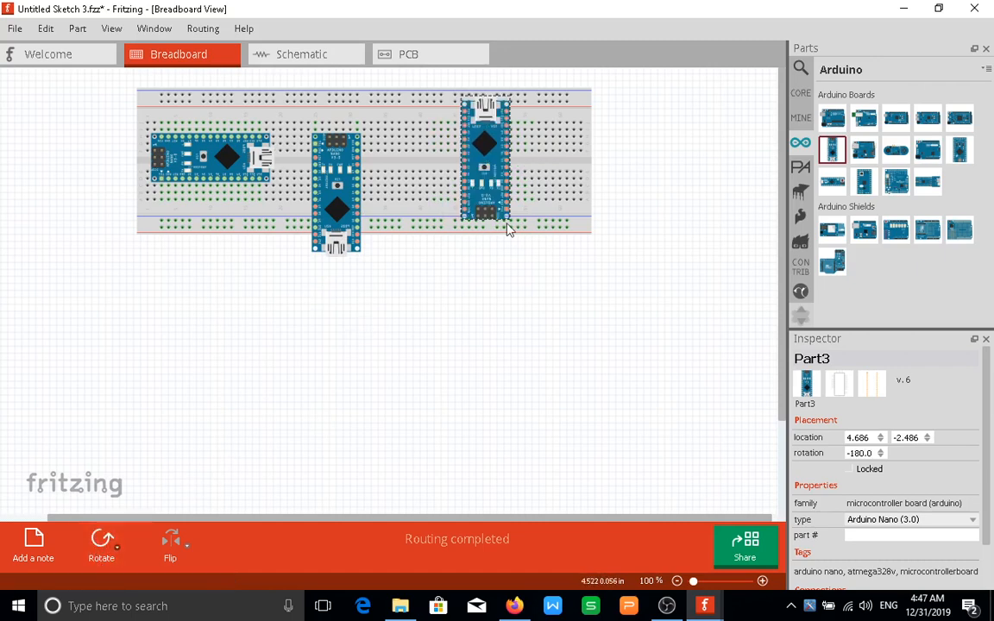
{"action": "left_click", "coordinate": [101, 542]}
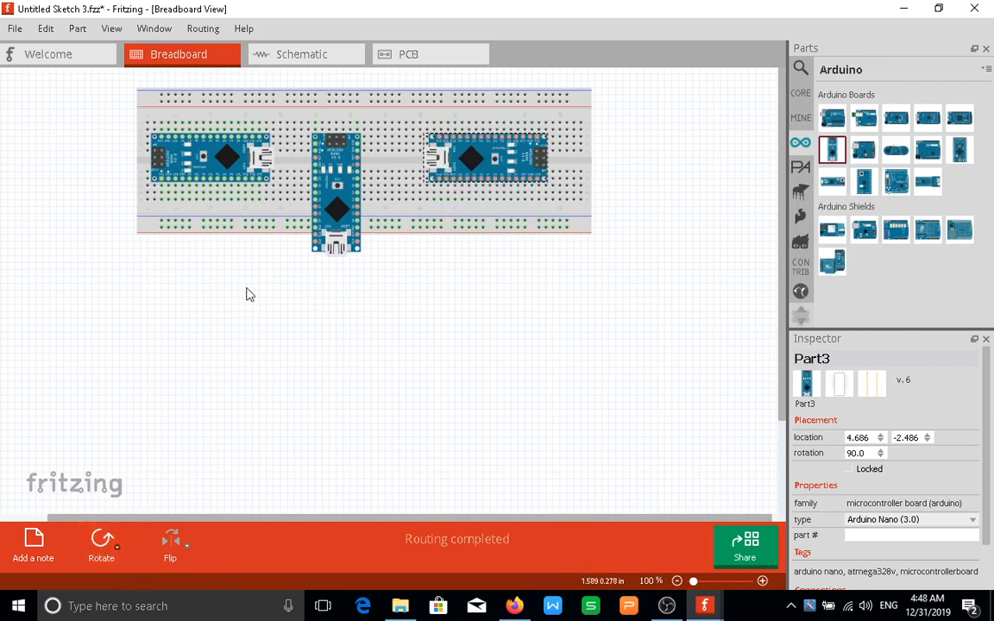
Rotate the middle Arduino Nano to -90° and seat it across the breadboard's centre gap between the other two
{"action": "left_click", "coordinate": [332, 184]}
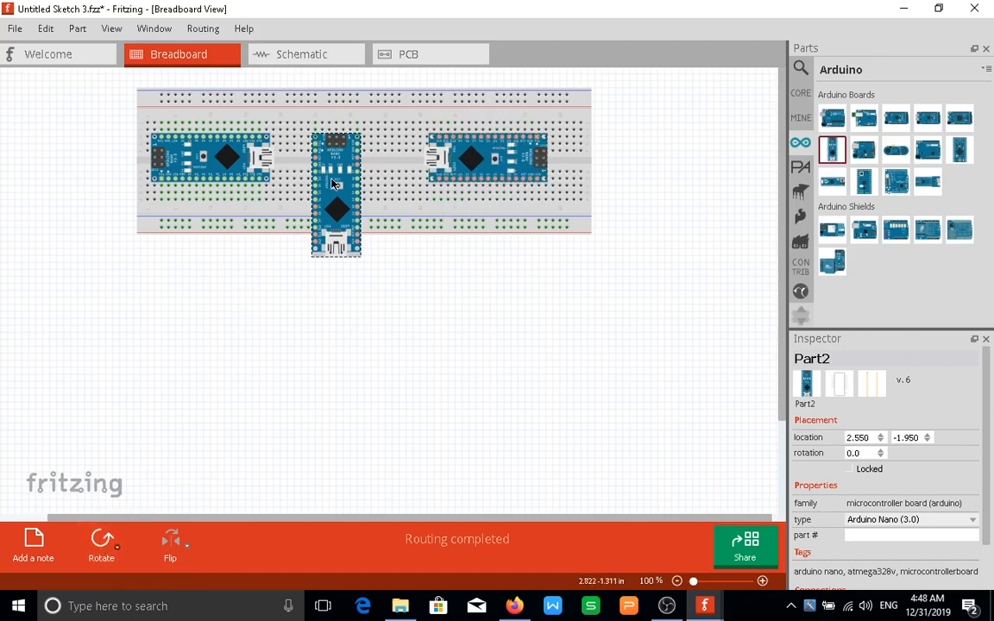
{"action": "left_click", "coordinate": [102, 552]}
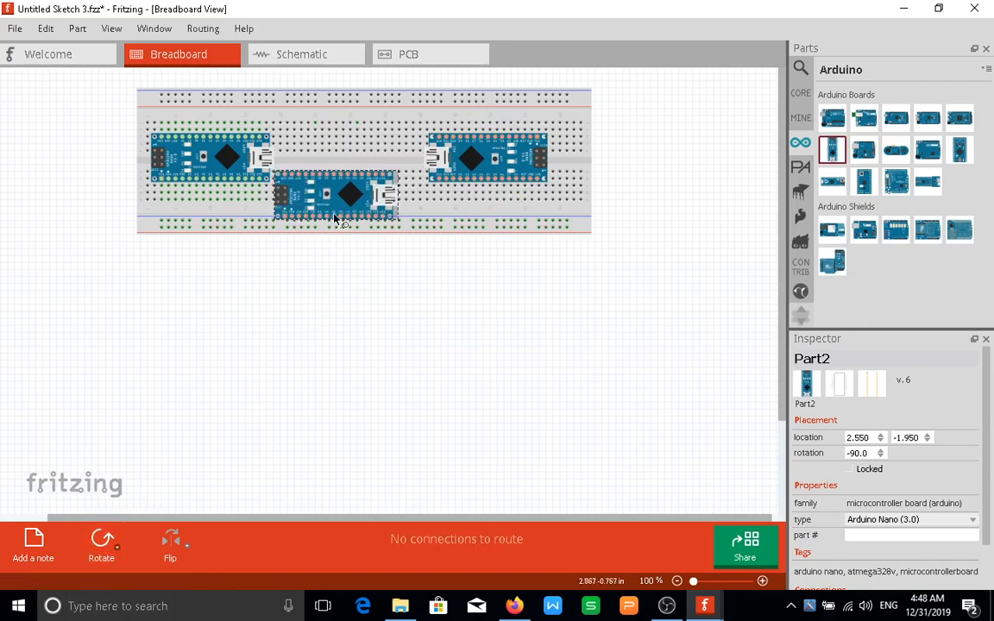
{"action": "left_click_drag", "start_coordinate": [339, 191], "coordinate": [348, 160]}
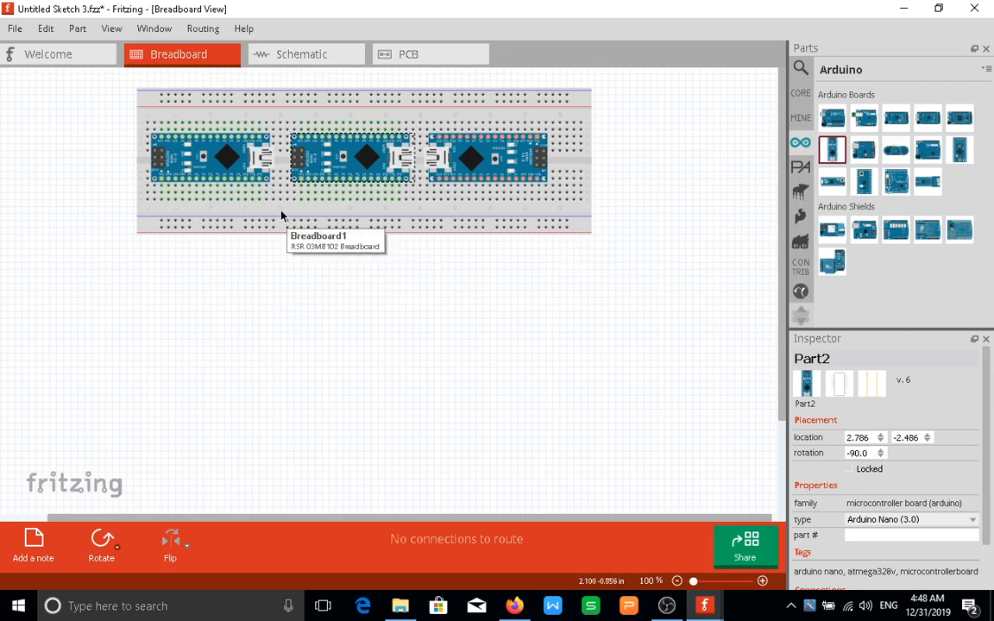
Delete all three Arduino Nanos from the breadboard
{"action": "left_click", "coordinate": [246, 183]}
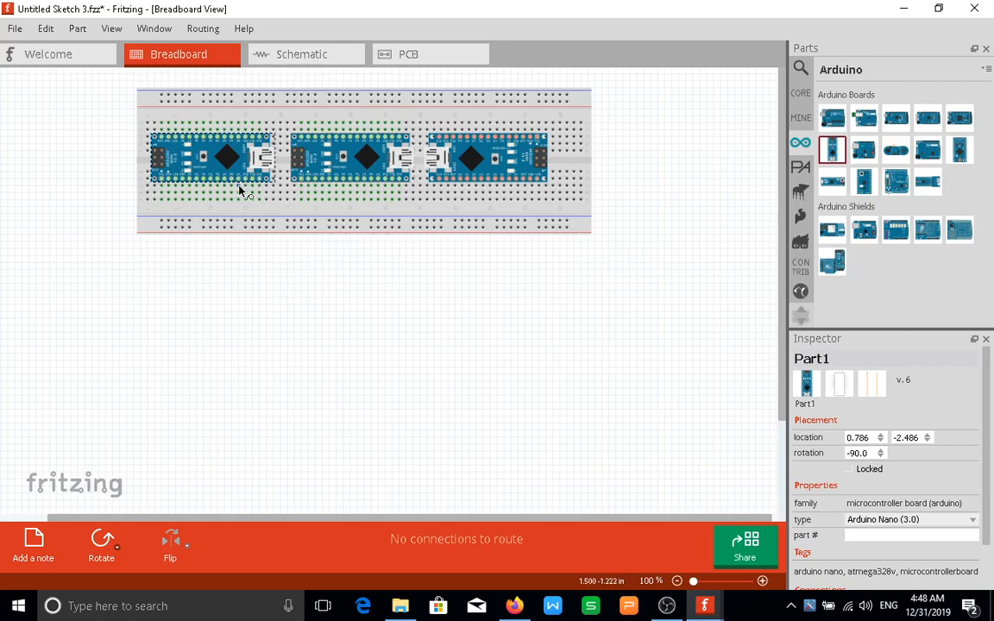
{"action": "key", "text": "Delete"}
{"action": "left_click", "coordinate": [313, 172]}
{"action": "key", "text": "Delete"}
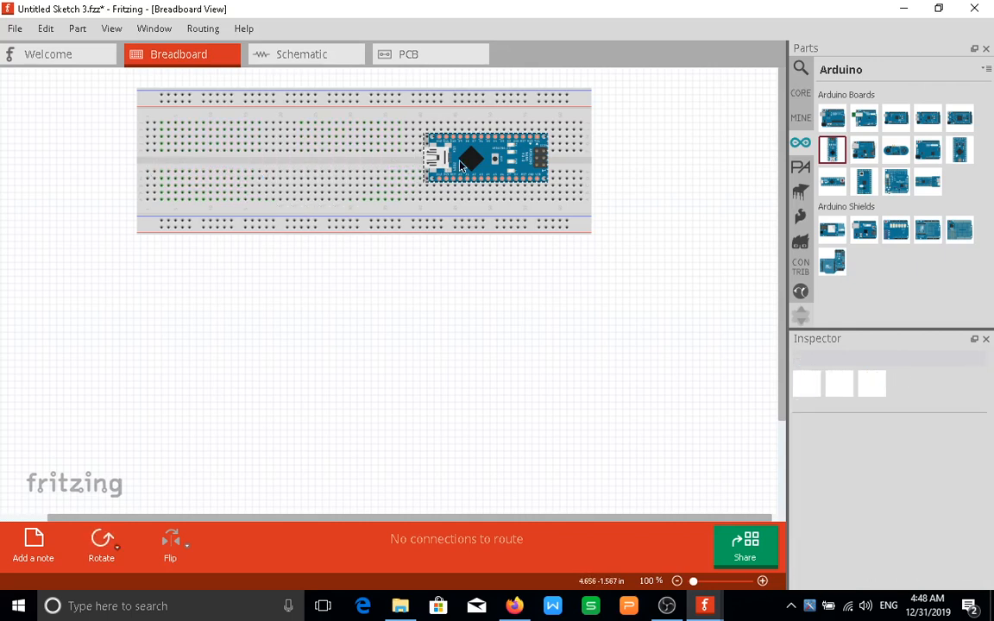
{"action": "left_click", "coordinate": [461, 165]}
{"action": "key", "text": "Delete"}
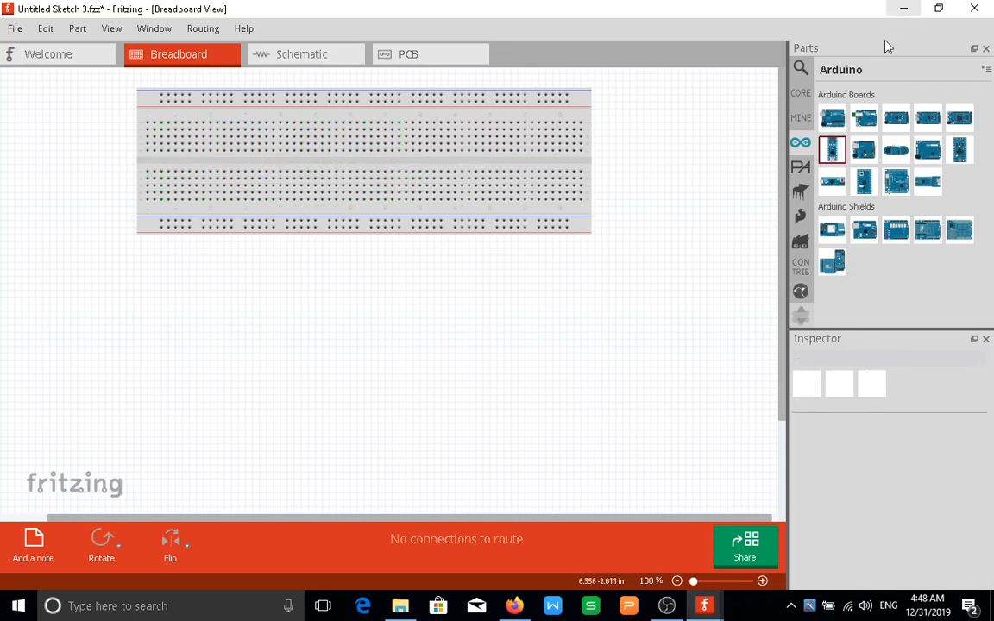
Place an Arduino Uno (Rev3) on the canvas below the breadboard
{"action": "left_click", "coordinate": [836, 125]}
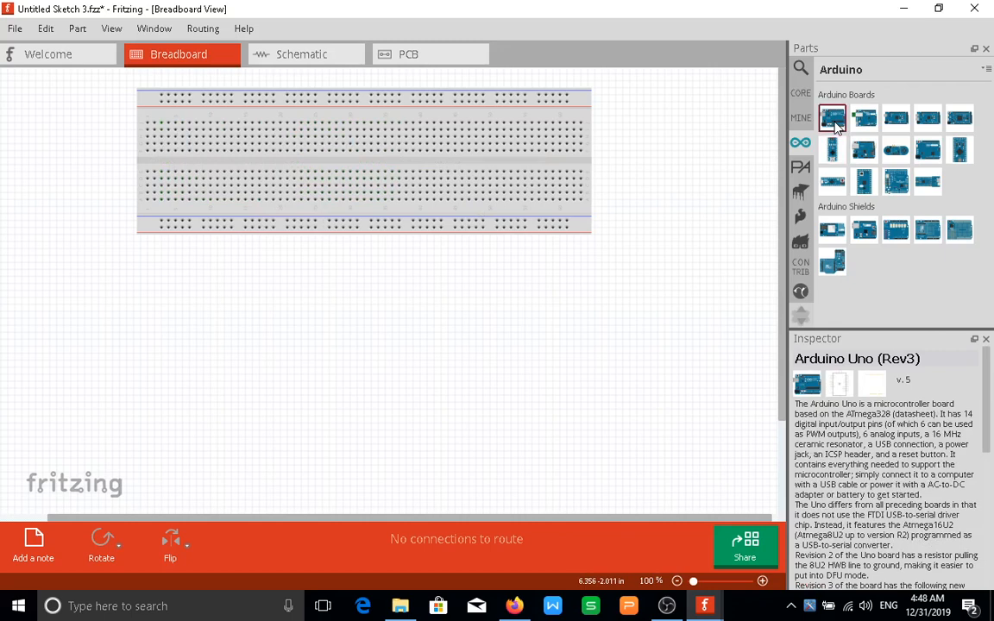
{"action": "left_click_drag", "start_coordinate": [836, 125], "coordinate": [271, 315]}
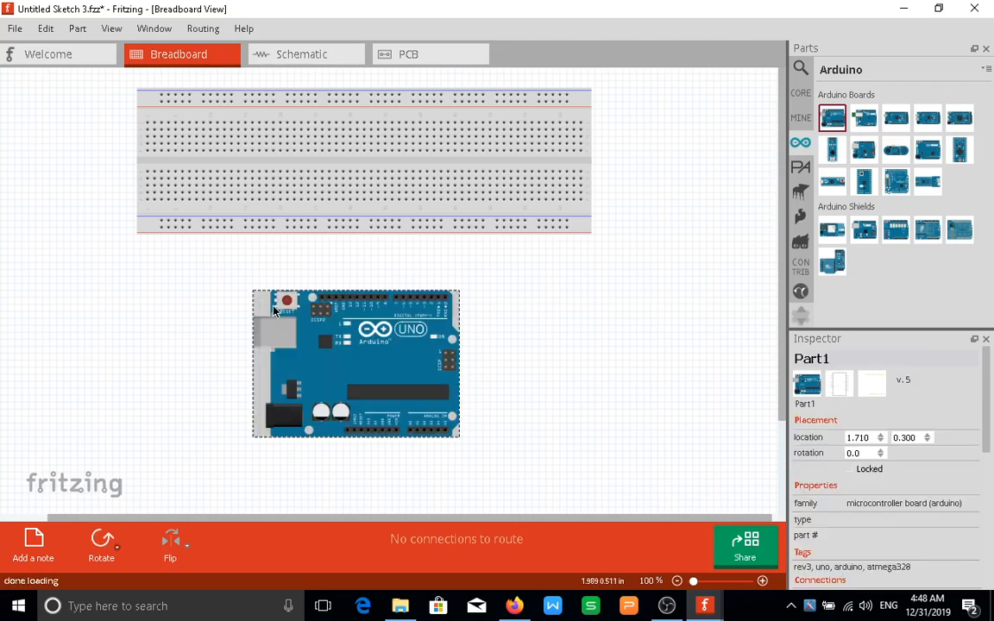
Search the parts for "midi jack" and place a DIN-5 jack on the breadboard's upper edge near the right end
{"action": "left_click", "coordinate": [801, 67]}
{"action": "left_click_drag", "start_coordinate": [878, 67], "coordinate": [821, 61]}
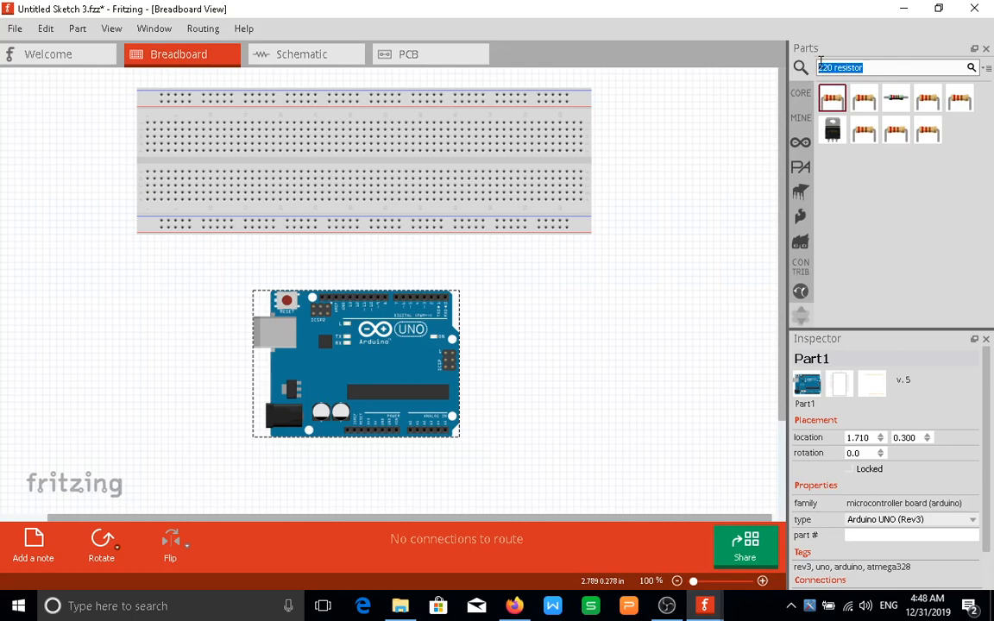
{"action": "type", "text": "midi jack"}
{"action": "key", "text": "Return"}
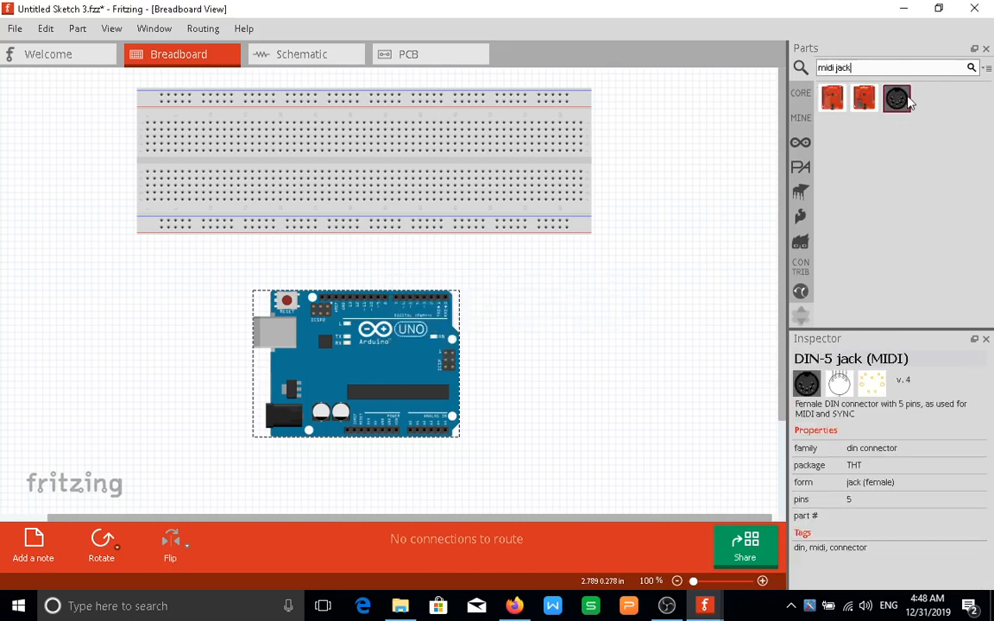
{"action": "left_click_drag", "start_coordinate": [899, 102], "coordinate": [492, 106]}
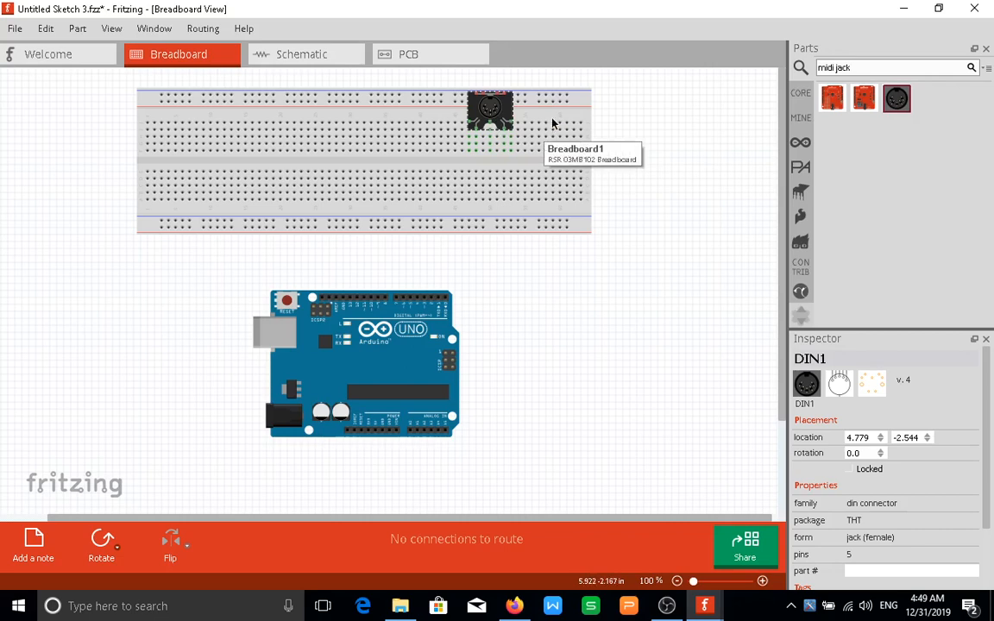
Search the parts for "potentiometer" and place the rv16af-20 potentiometer on the breadboard's upper edge, left of the MIDI jack
{"action": "left_click_drag", "start_coordinate": [881, 67], "coordinate": [807, 69]}
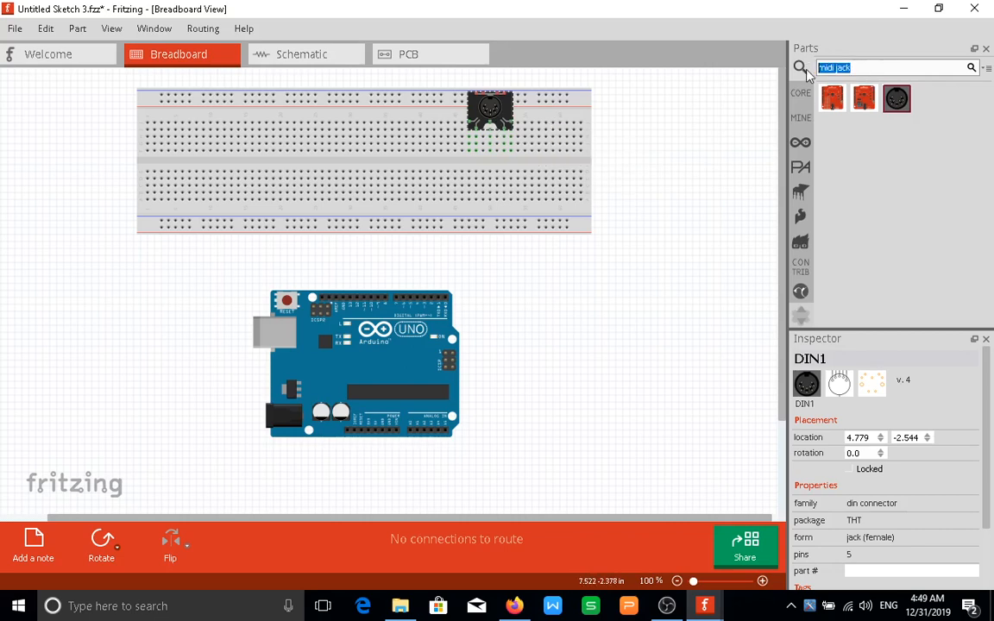
{"action": "type", "text": "potentiometer"}
{"action": "key", "text": "Return"}
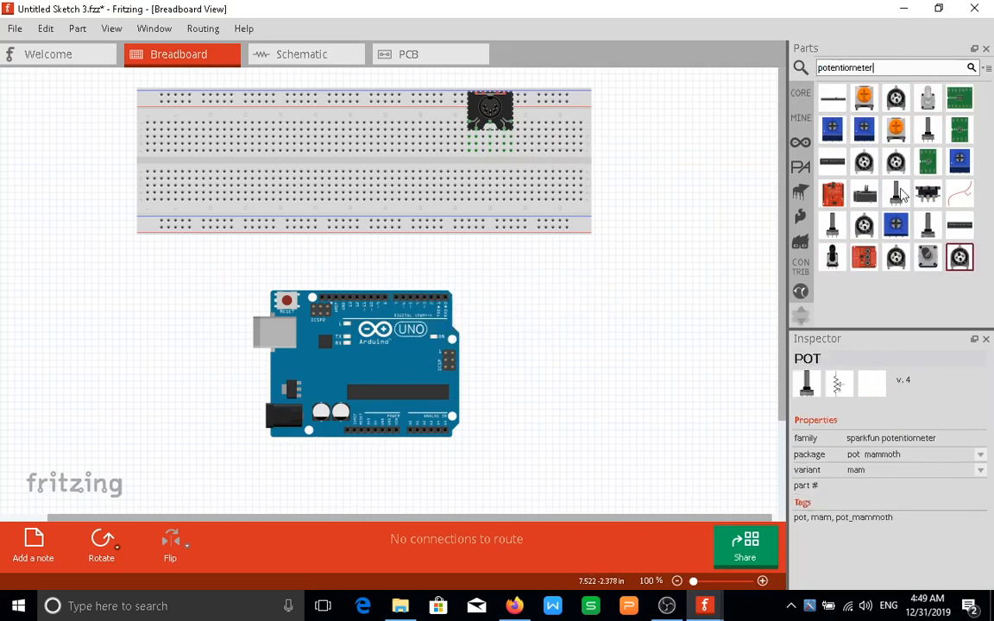
{"action": "left_click", "coordinate": [929, 131]}
{"action": "left_click_drag", "start_coordinate": [931, 140], "coordinate": [338, 24]}
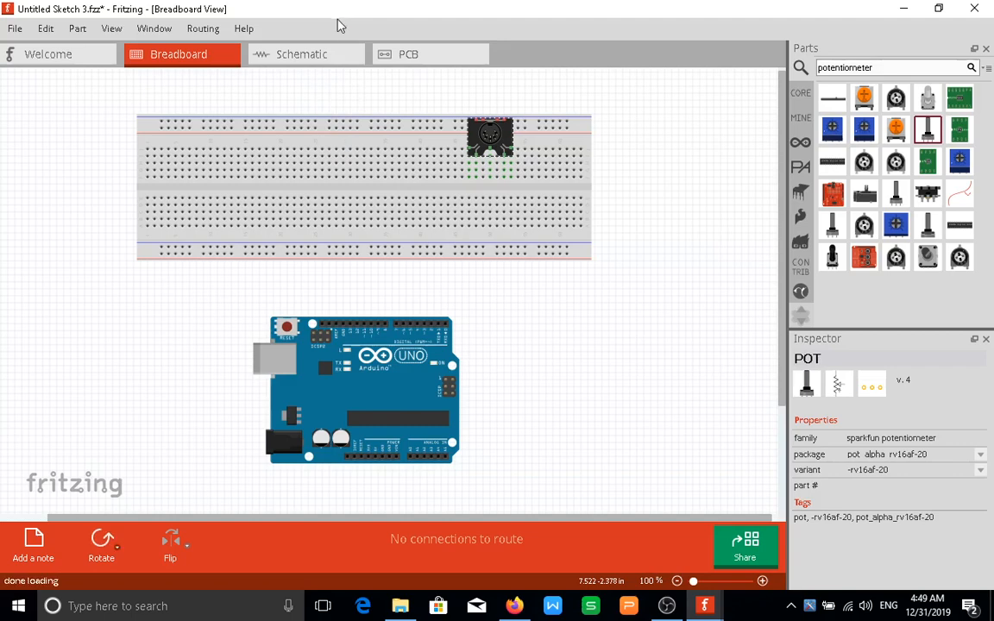
{"action": "left_click_drag", "start_coordinate": [345, 127], "coordinate": [405, 126]}
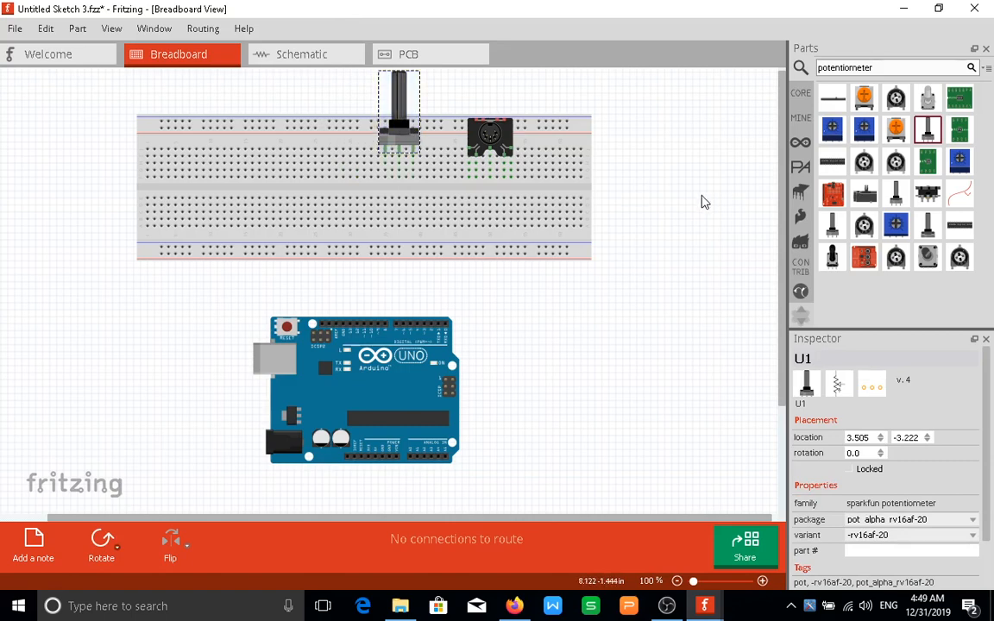
Search for "220 resistor", place a 220 Ω resistor rotated to -90° and bridge the centre gap in the column of the MIDI jack's fourth pin
{"action": "left_click", "coordinate": [888, 68]}
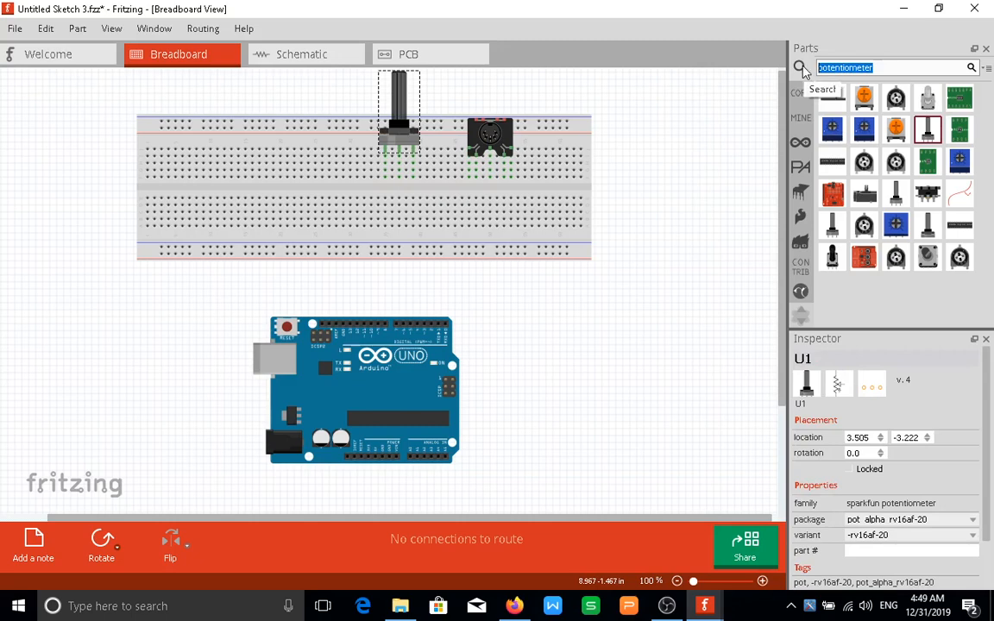
{"action": "type", "text": "220 resistor"}
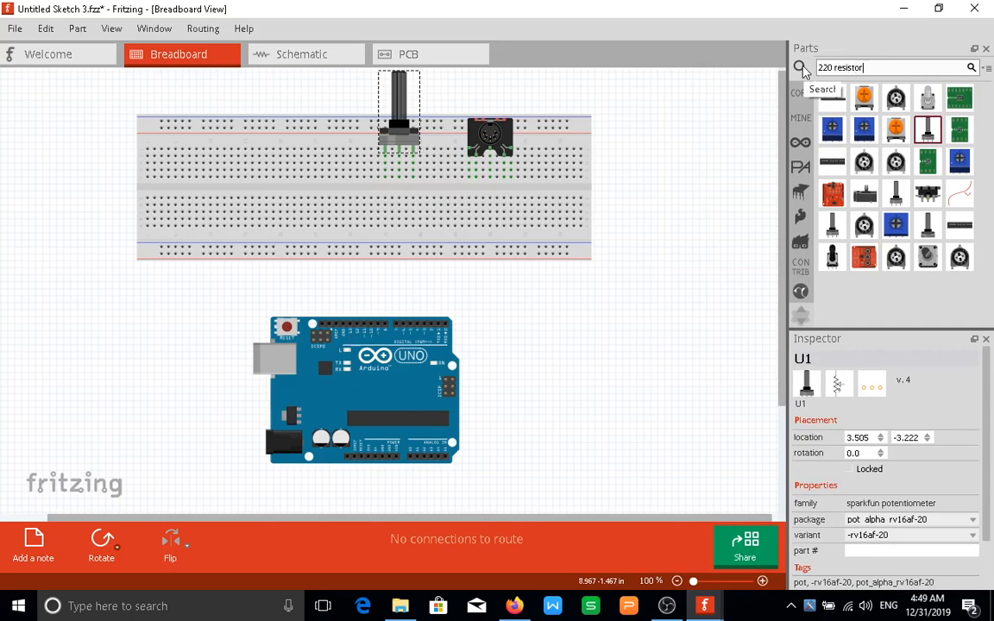
{"action": "key", "text": "Return"}
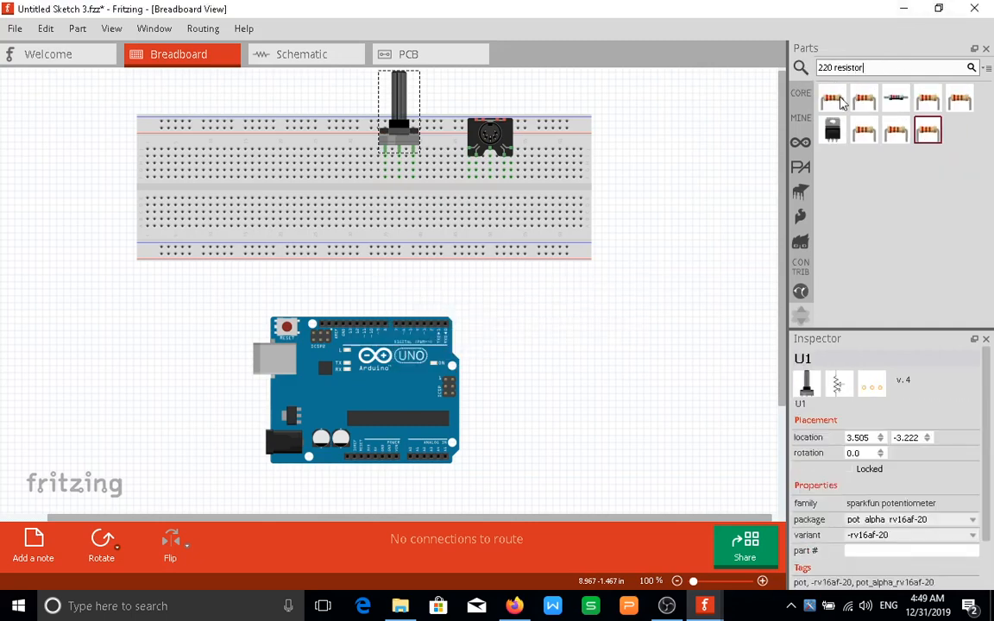
{"action": "left_click", "coordinate": [834, 102]}
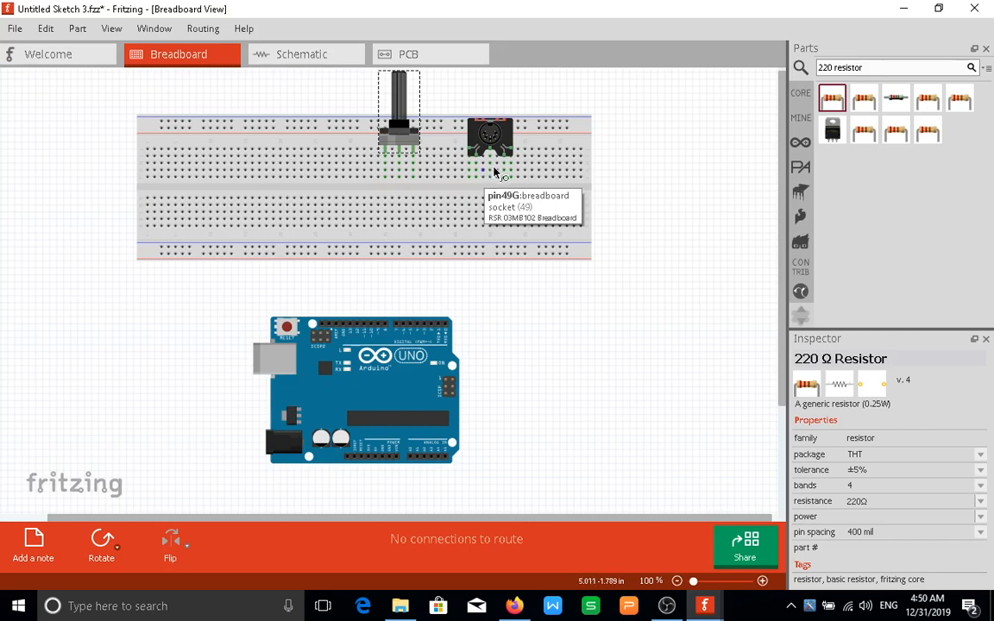
{"action": "left_click_drag", "start_coordinate": [833, 101], "coordinate": [524, 171]}
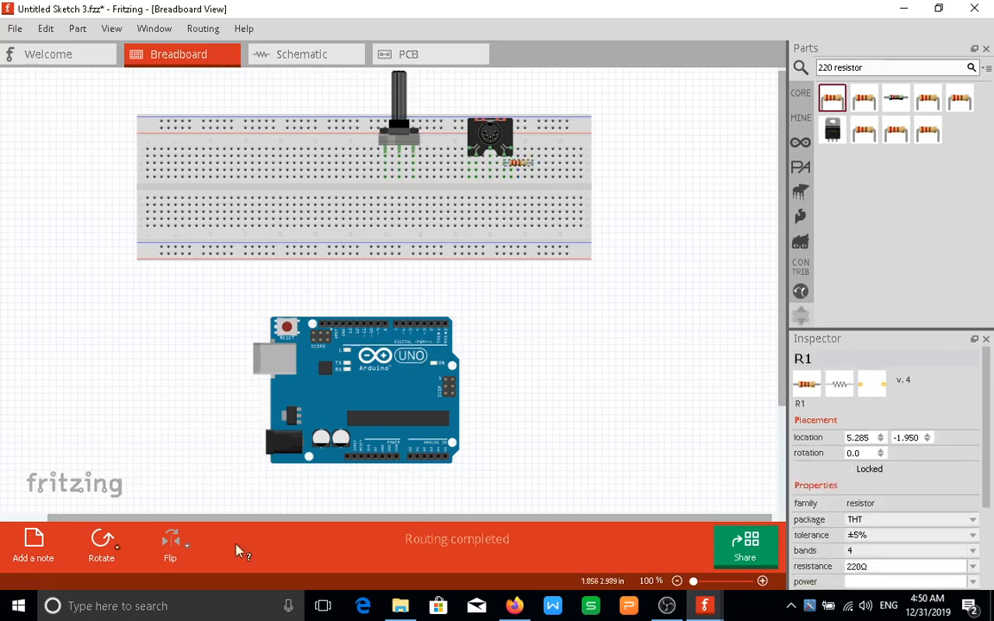
{"action": "left_click", "coordinate": [101, 542]}
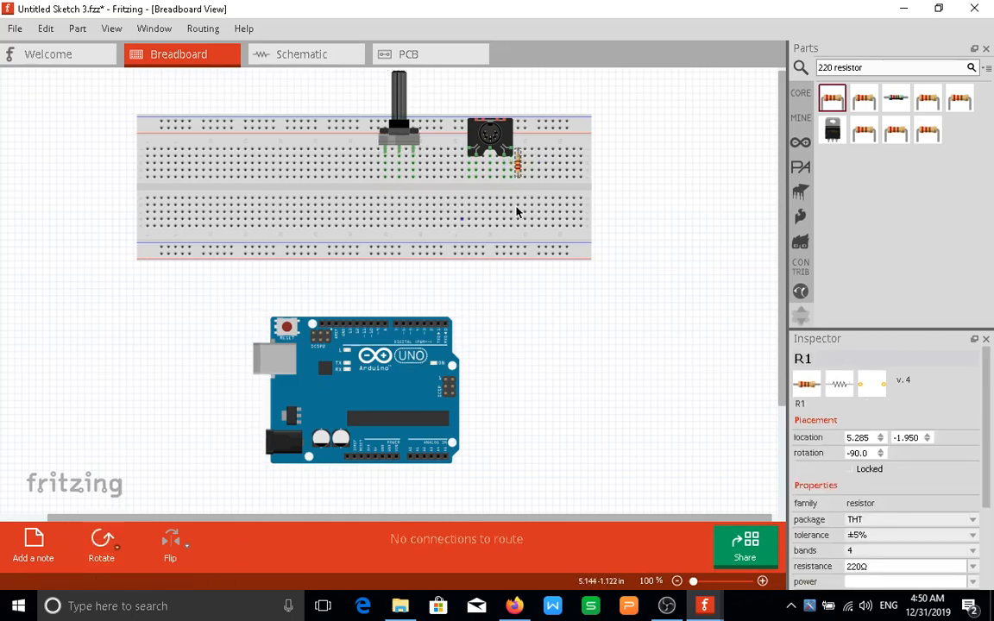
{"action": "left_click_drag", "start_coordinate": [522, 173], "coordinate": [508, 191]}
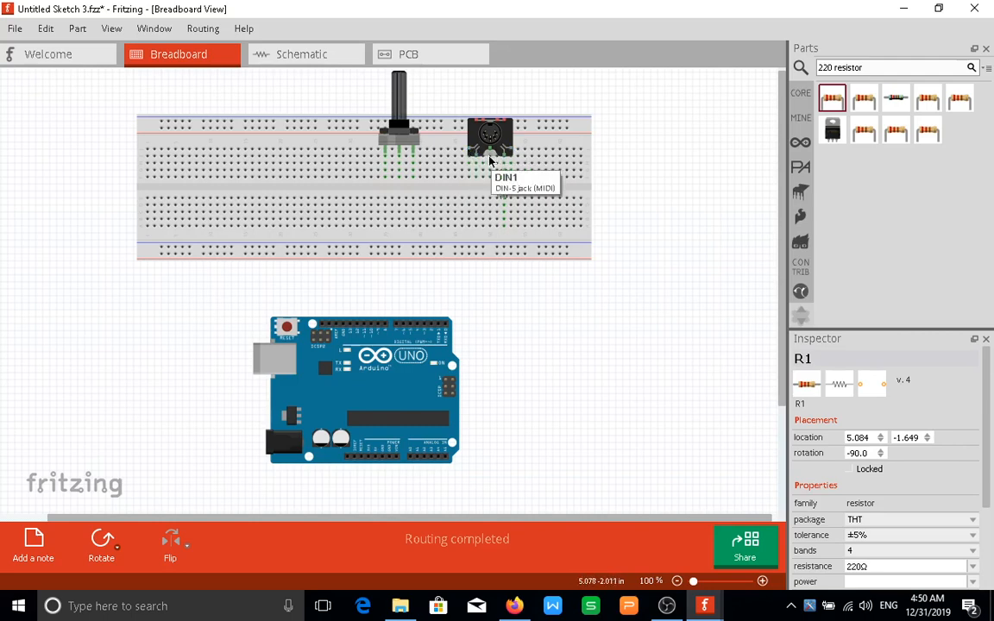
Place another 220 Ω resistor rotated to -90° across the breadboard's centre gap, in the column of the MIDI jack's second pin
{"action": "left_click", "coordinate": [833, 102]}
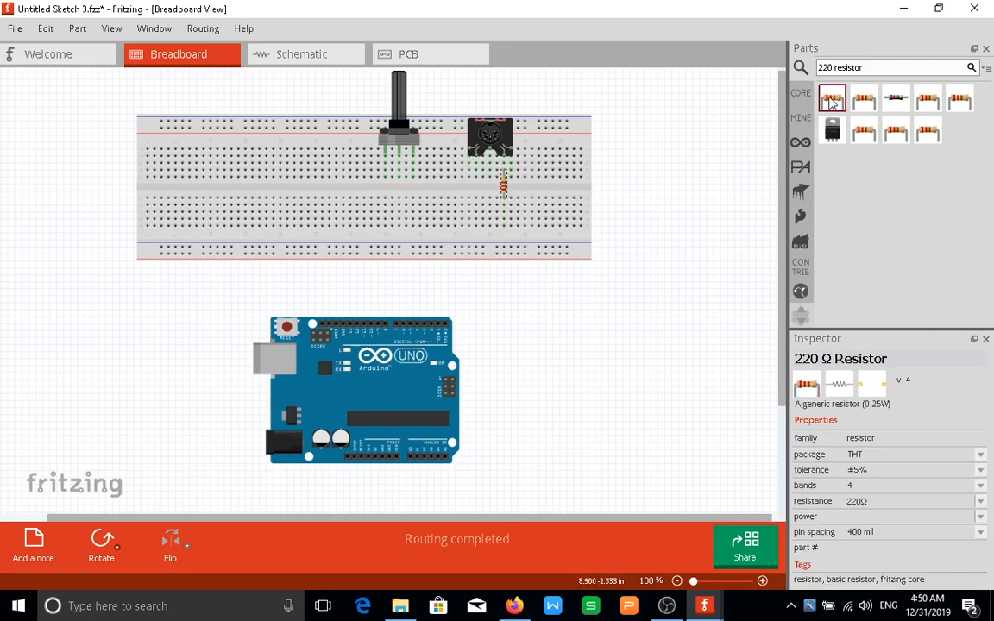
{"action": "left_click_drag", "start_coordinate": [833, 102], "coordinate": [466, 175]}
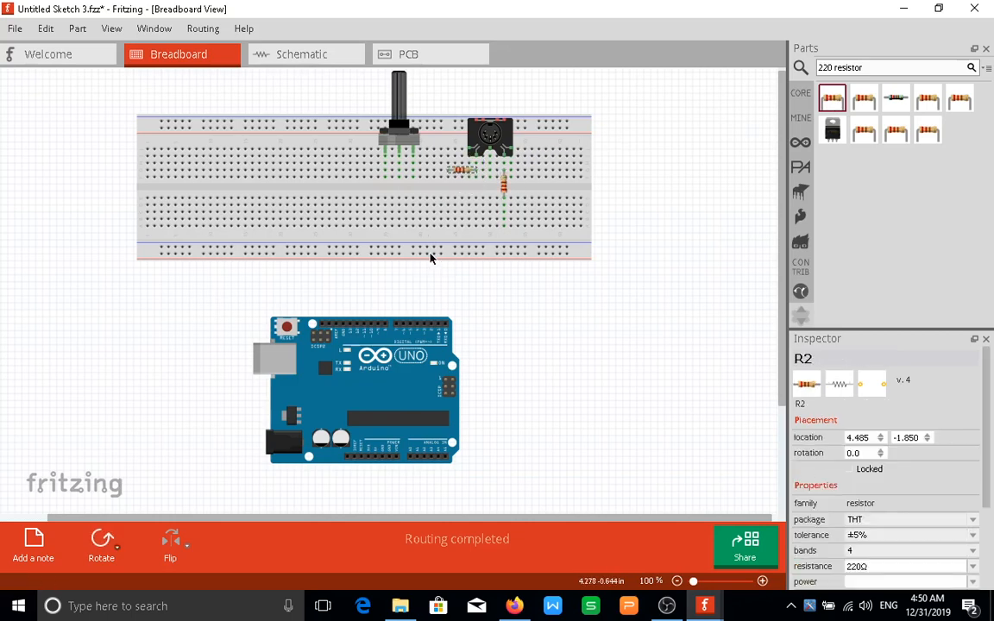
{"action": "left_click", "coordinate": [101, 542]}
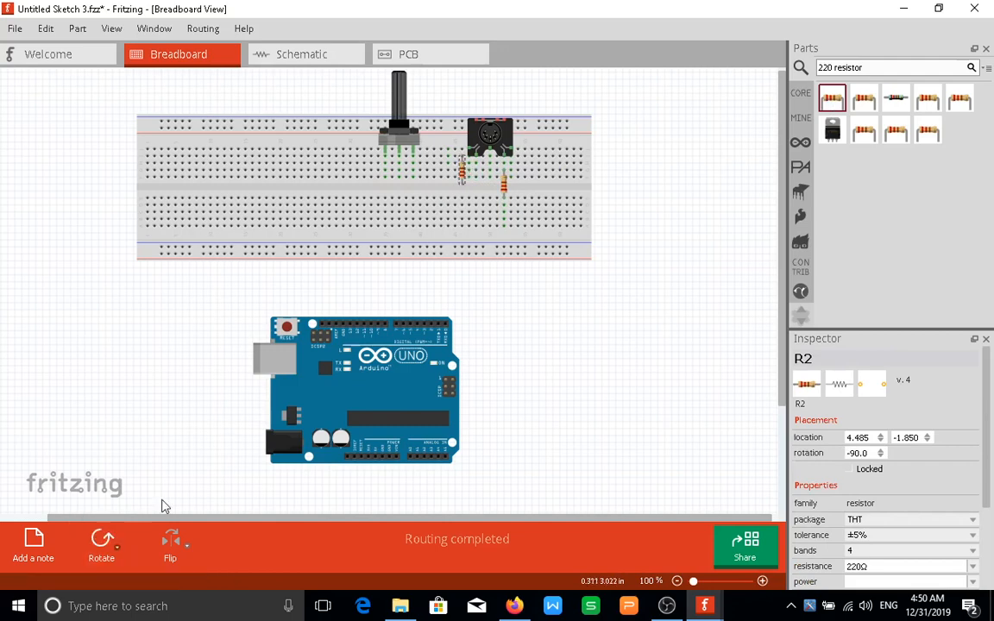
{"action": "left_click_drag", "start_coordinate": [463, 177], "coordinate": [479, 183]}
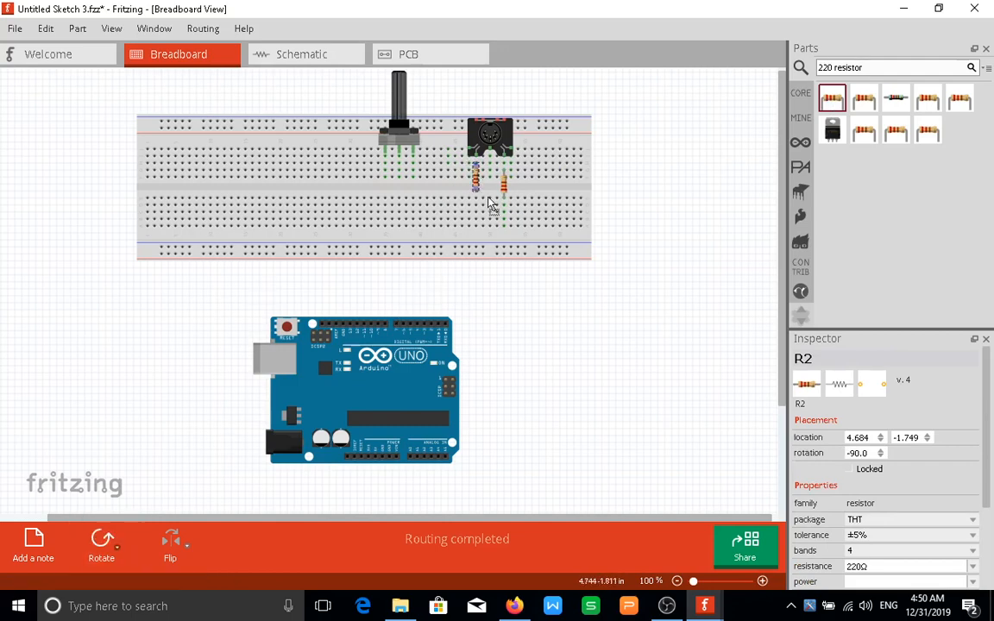
{"action": "left_click_drag", "start_coordinate": [480, 179], "coordinate": [482, 189]}
{"action": "left_click_drag", "start_coordinate": [480, 173], "coordinate": [475, 220]}
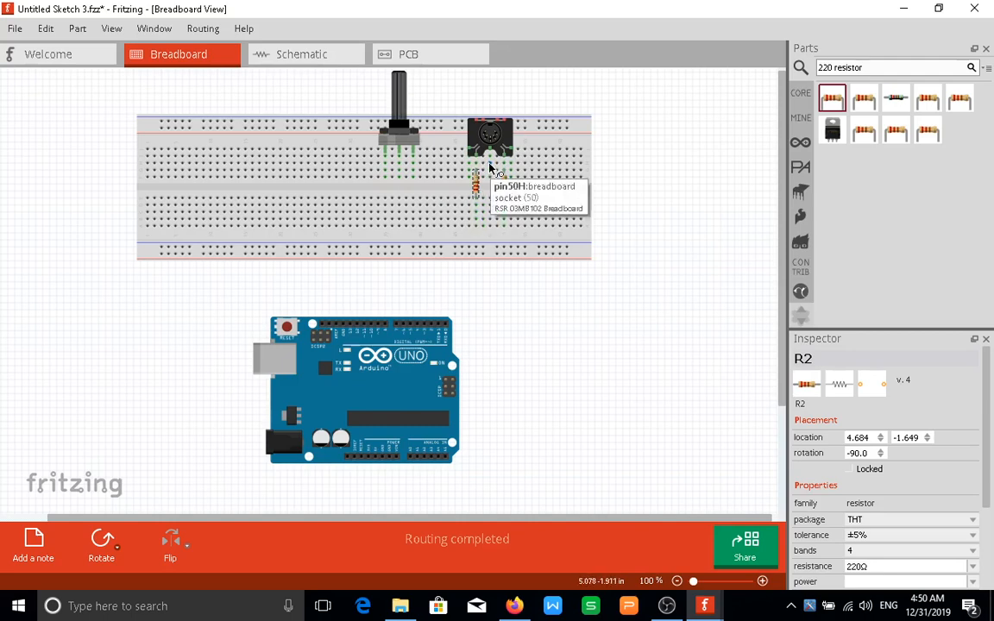
Wire the MIDI jack's middle pin to the lower blue rail and the resistor under its fourth pin to the lower red rail
{"action": "left_click_drag", "start_coordinate": [489, 166], "coordinate": [499, 250]}
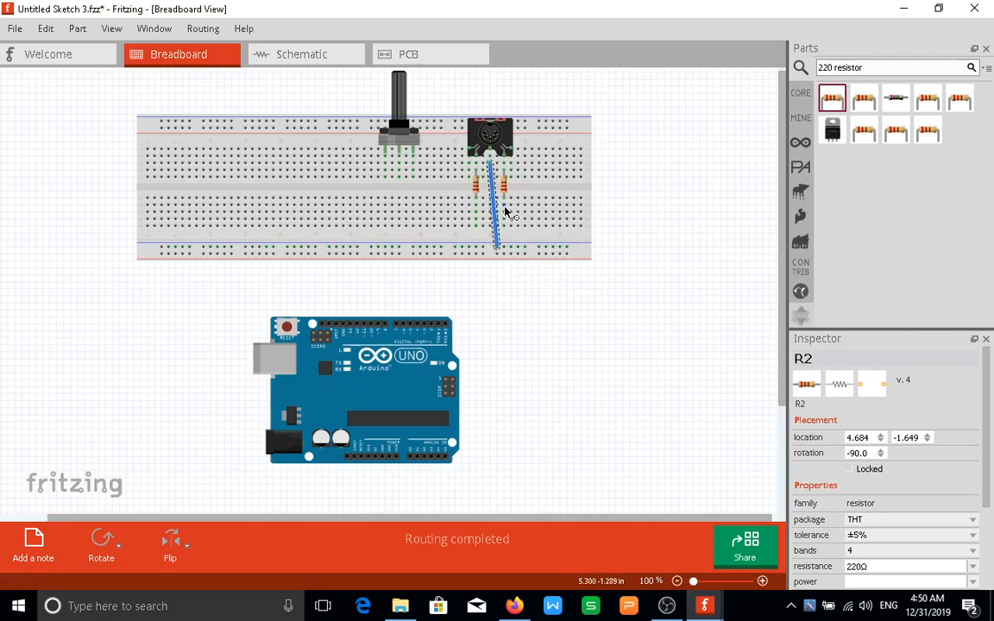
{"action": "left_click_drag", "start_coordinate": [505, 209], "coordinate": [512, 259]}
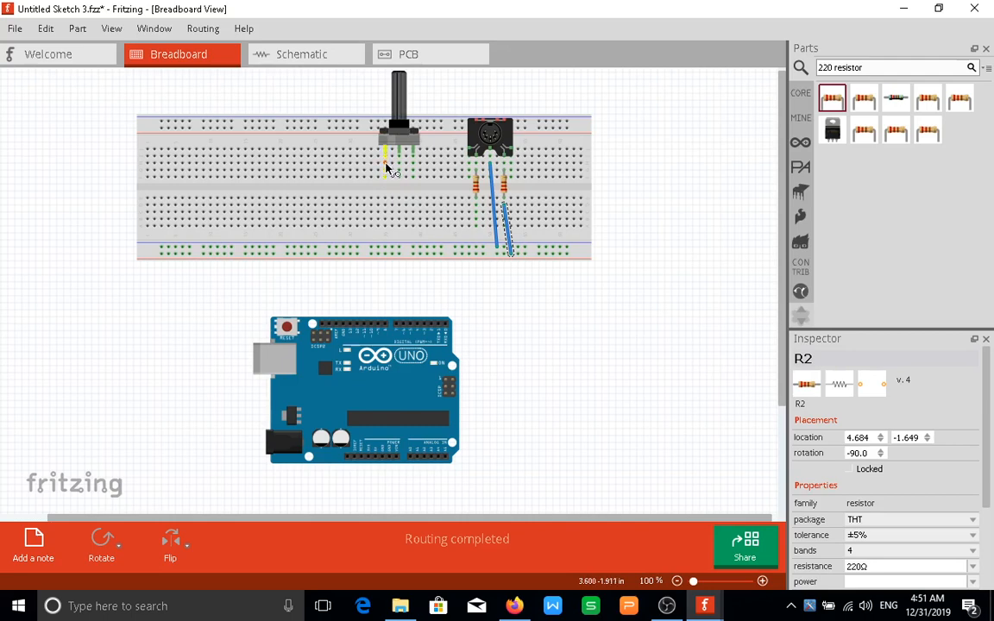
Wire the potentiometer's left pin to the lower blue rail, right pin to the lower red rail and middle pin to the Arduino's second analog input
{"action": "left_click_drag", "start_coordinate": [386, 167], "coordinate": [386, 251]}
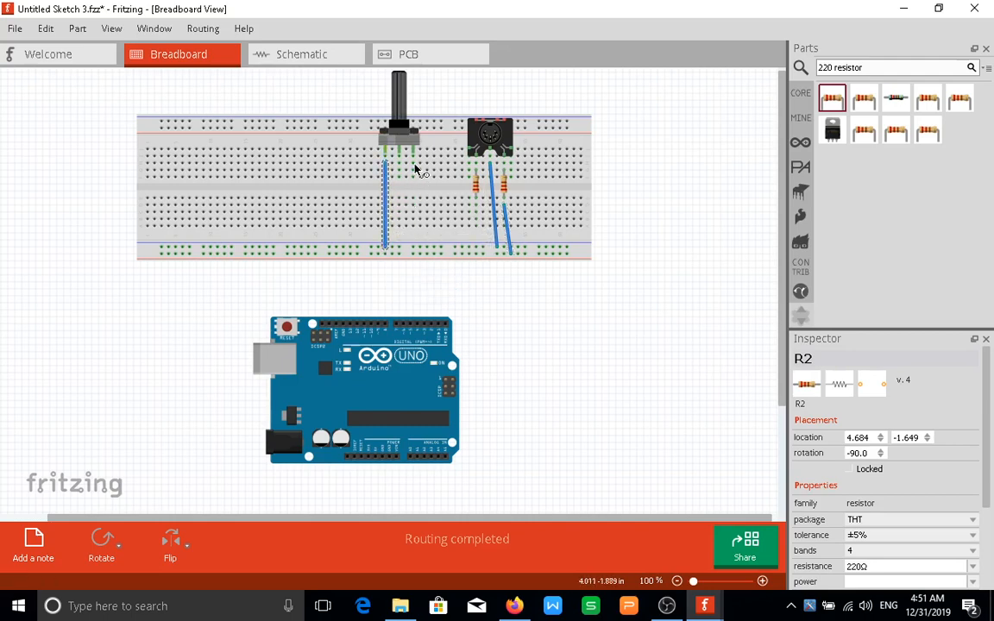
{"action": "left_click_drag", "start_coordinate": [415, 161], "coordinate": [415, 260]}
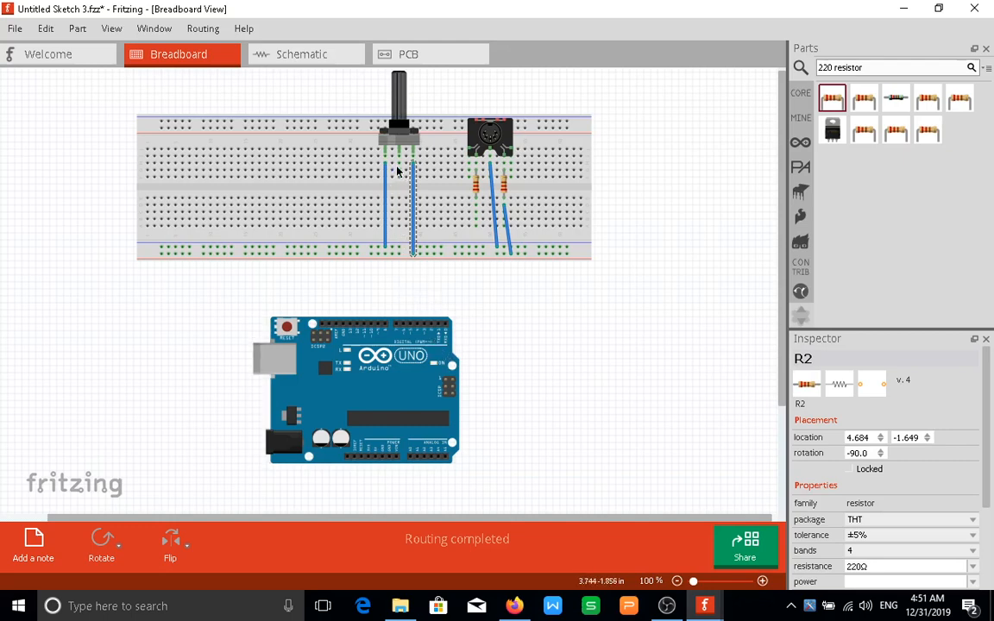
{"action": "left_click_drag", "start_coordinate": [401, 169], "coordinate": [420, 462]}
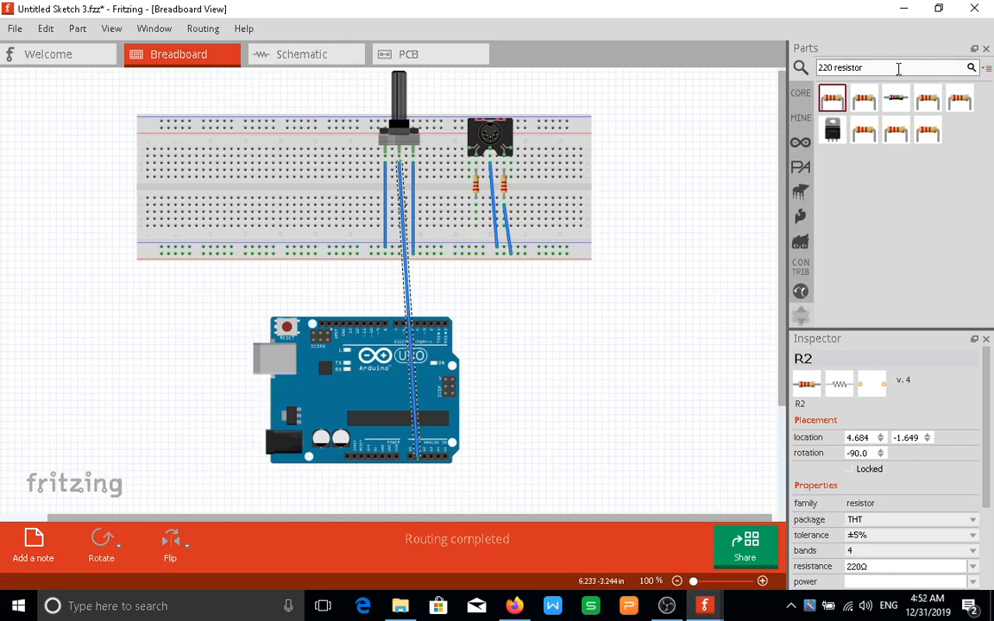
Search the parts for "reed switches", try a reed switch at the left end of the breadboard's lower half and delete it
{"action": "left_click_drag", "start_coordinate": [898, 69], "coordinate": [818, 69]}
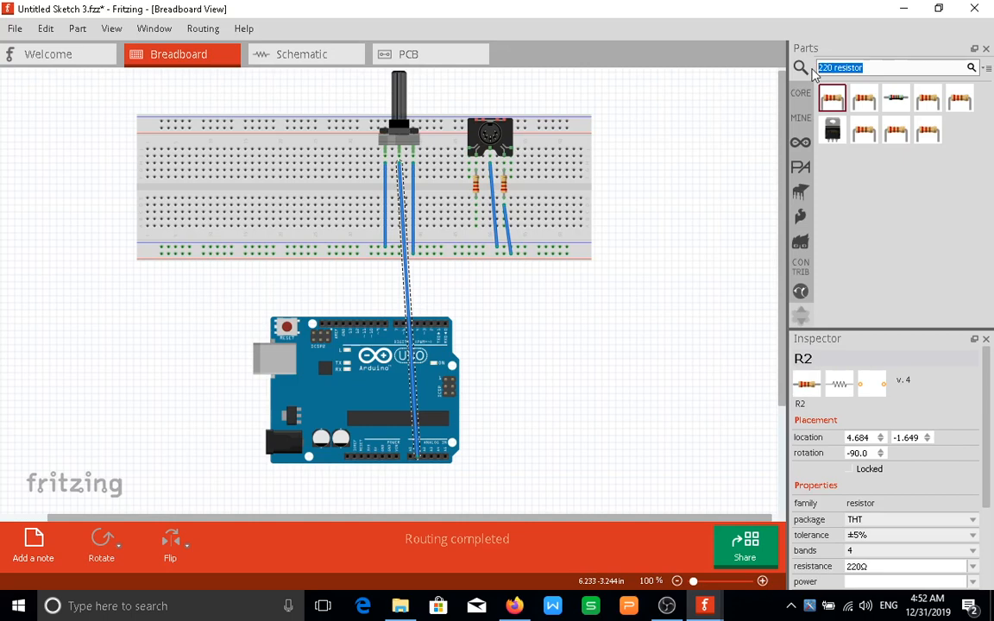
{"action": "type", "text": "re"}
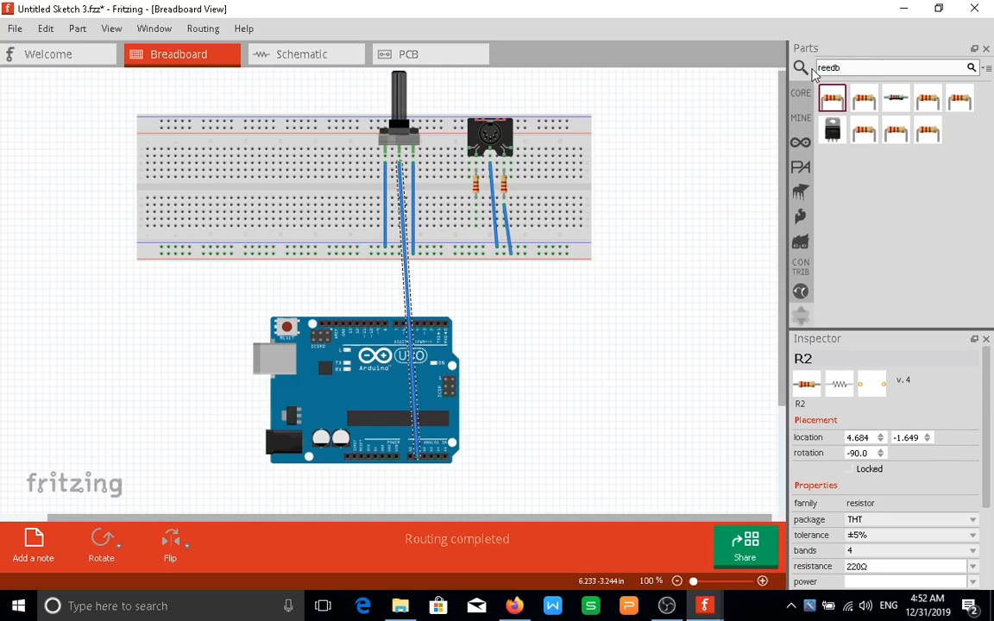
{"action": "type", "text": "ed switches"}
{"action": "key", "text": "Return"}
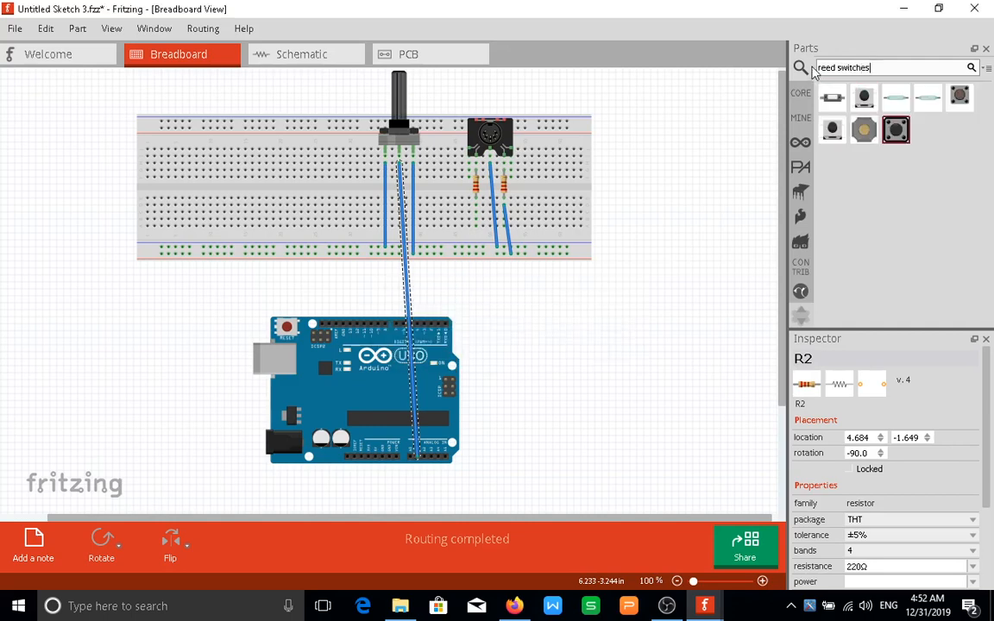
{"action": "left_click_drag", "start_coordinate": [894, 104], "coordinate": [170, 198]}
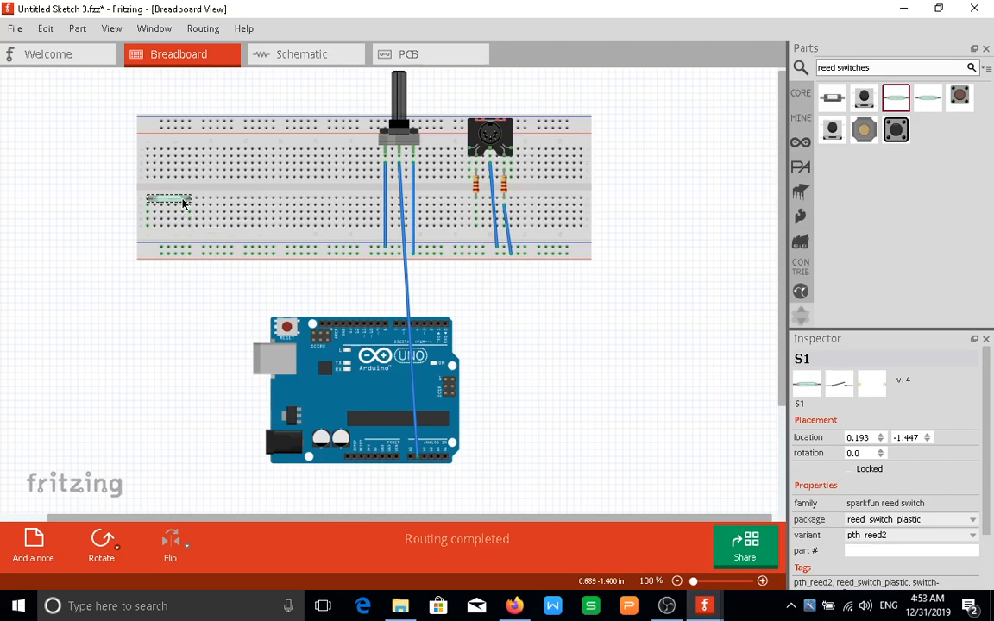
{"action": "key", "text": "Delete"}
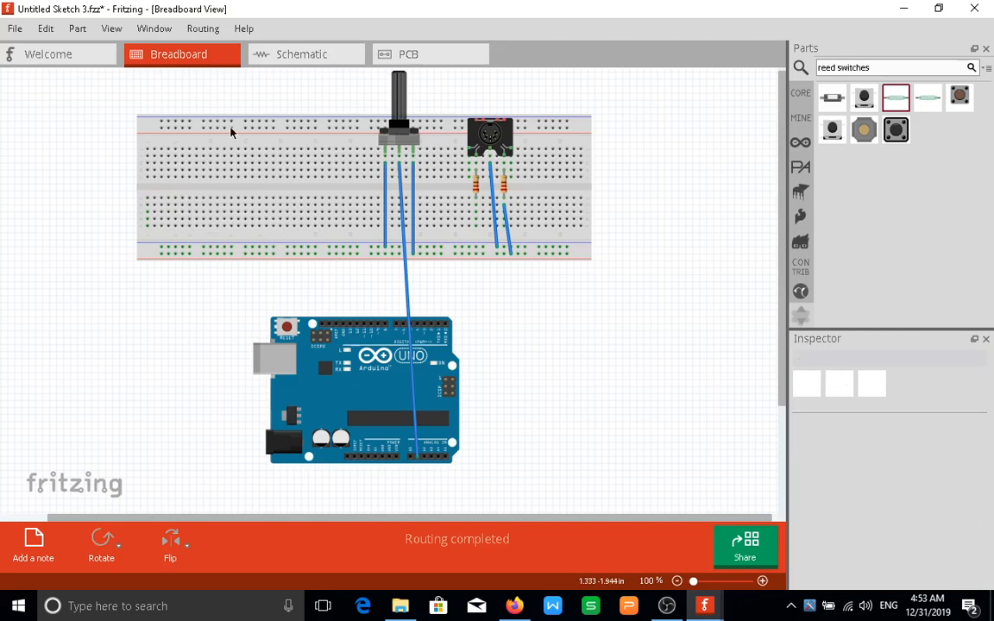
Search the parts for "push button"
{"action": "left_click", "coordinate": [910, 65]}
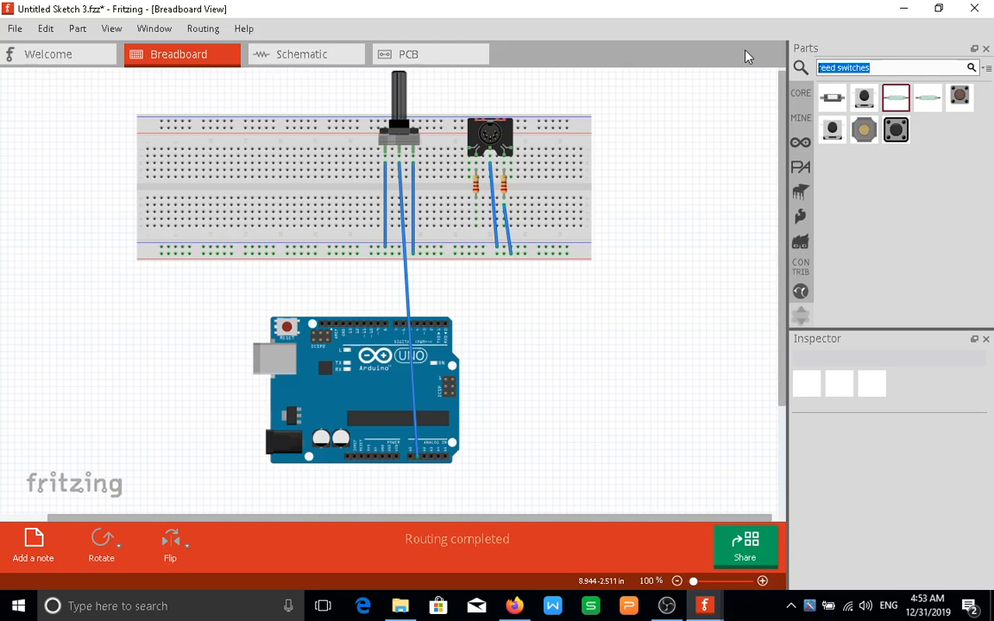
{"action": "type", "text": "pushb"}
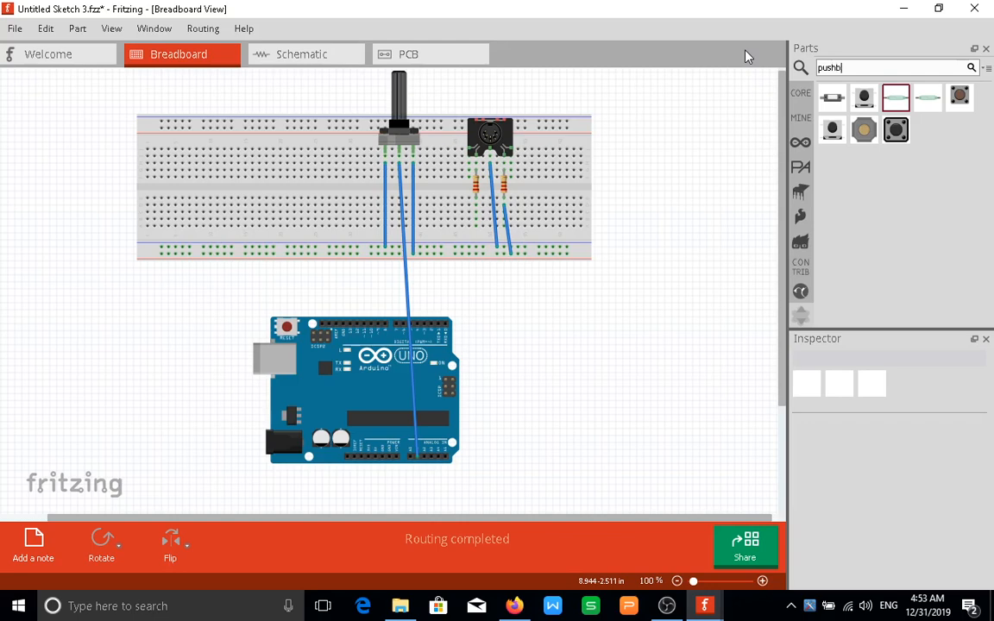
{"action": "key", "text": "BackSpace"}
{"action": "type", "text": "button"}
{"action": "key", "text": "Return"}
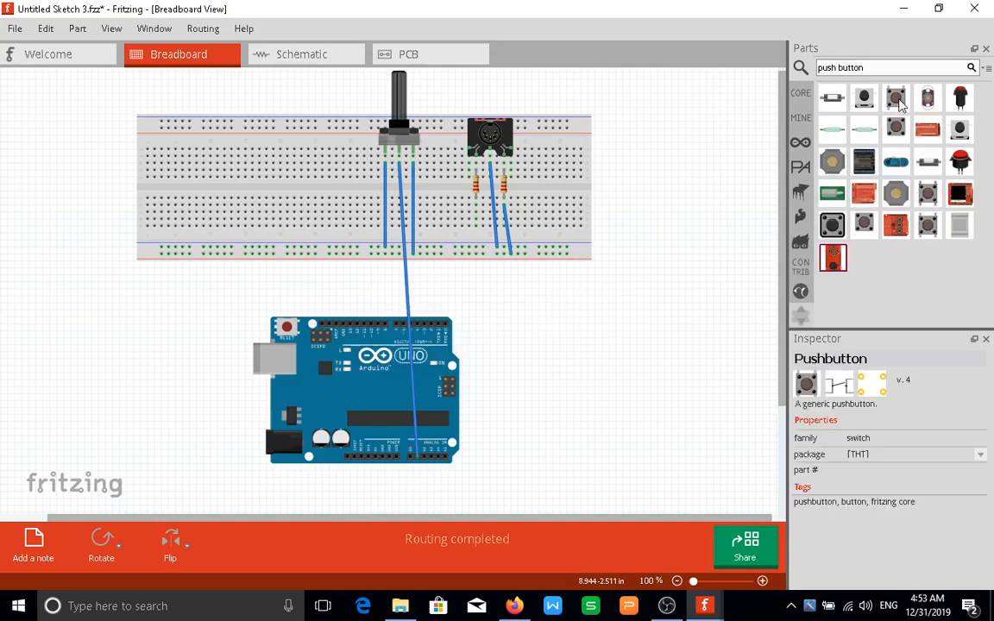
Try the generic Pushbutton across the centre gap at the breadboard's left end and delete it
{"action": "left_click_drag", "start_coordinate": [898, 102], "coordinate": [170, 198]}
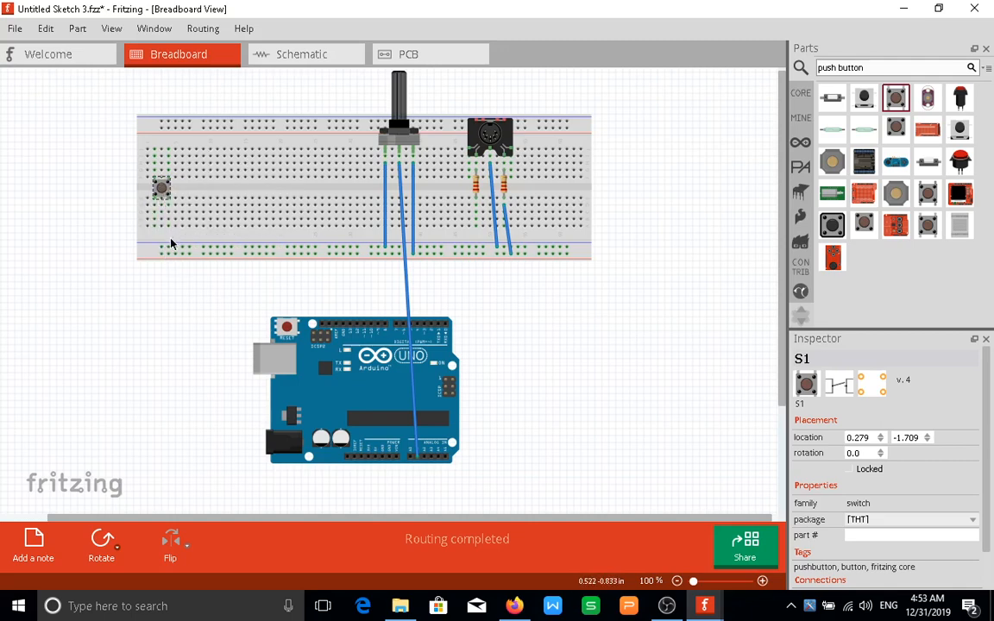
{"action": "key", "text": "Delete"}
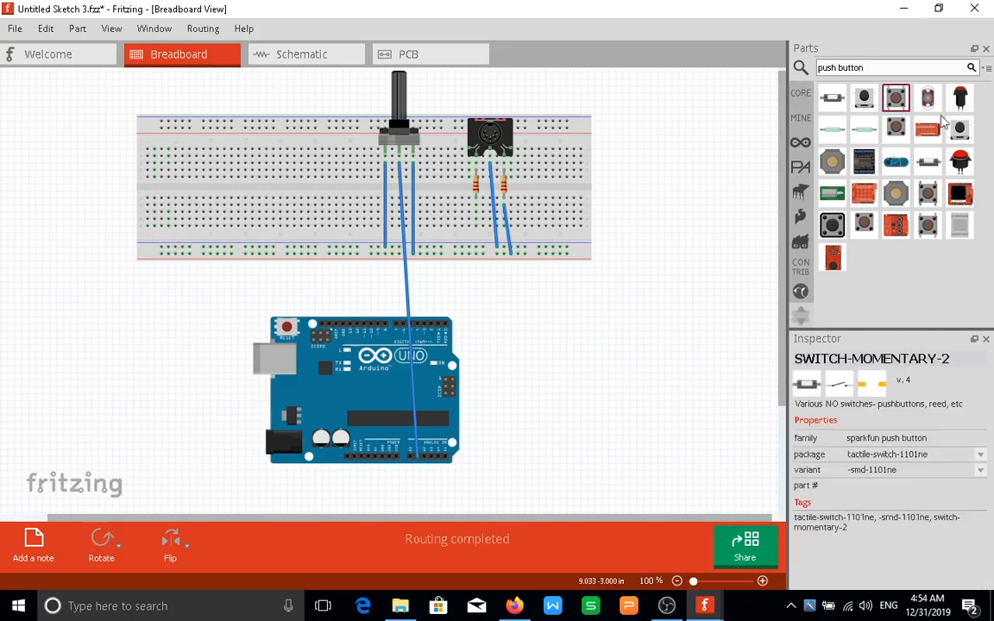
Place three Square Pushbuttons side by side on the breadboard's left half, with their pins in the lower terminal rows
{"action": "left_click", "coordinate": [967, 102]}
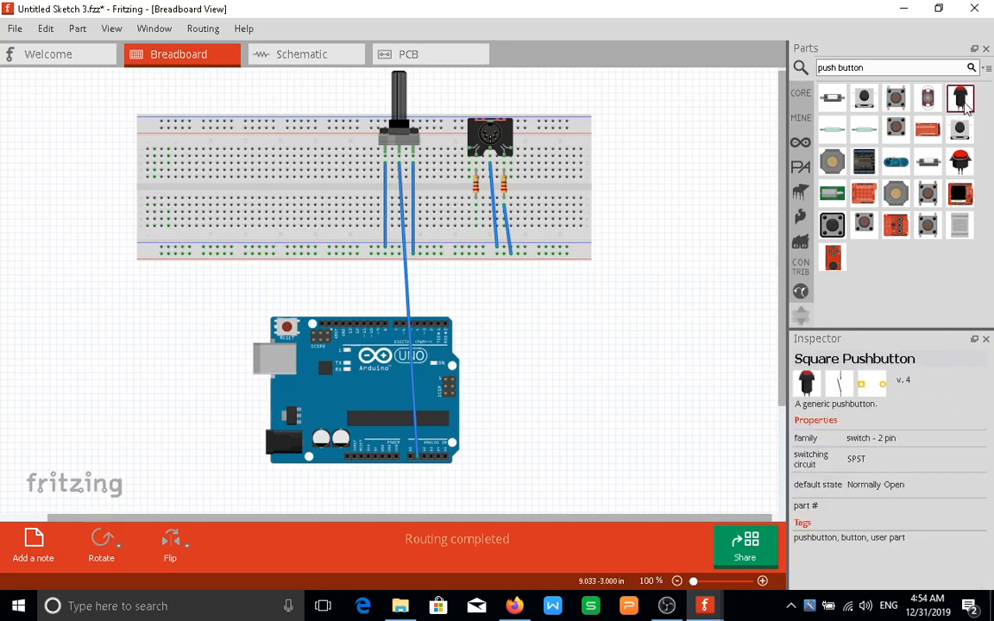
{"action": "left_click_drag", "start_coordinate": [967, 102], "coordinate": [163, 136]}
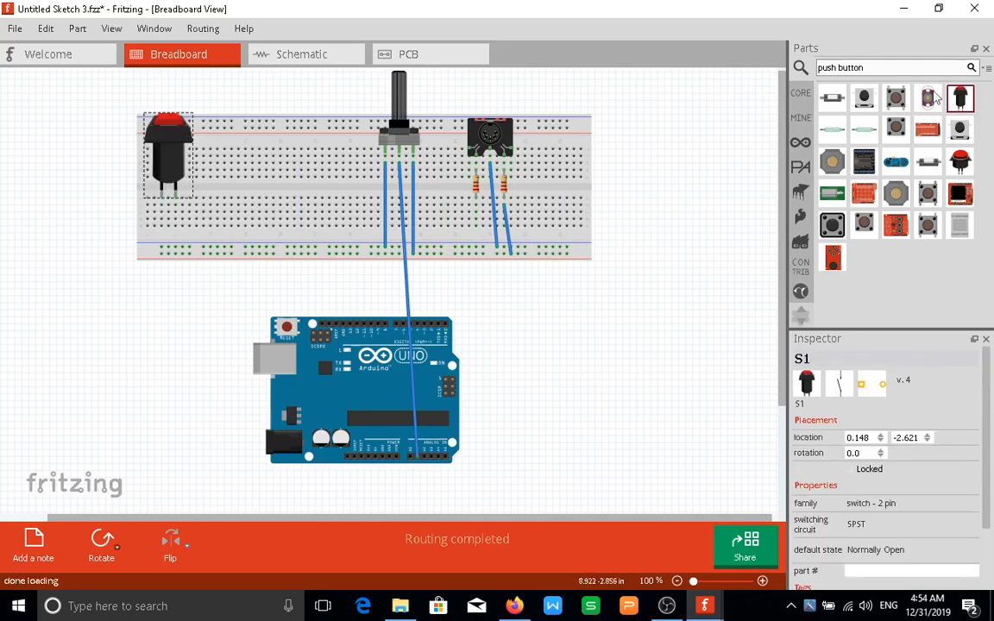
{"action": "left_click_drag", "start_coordinate": [973, 99], "coordinate": [231, 127]}
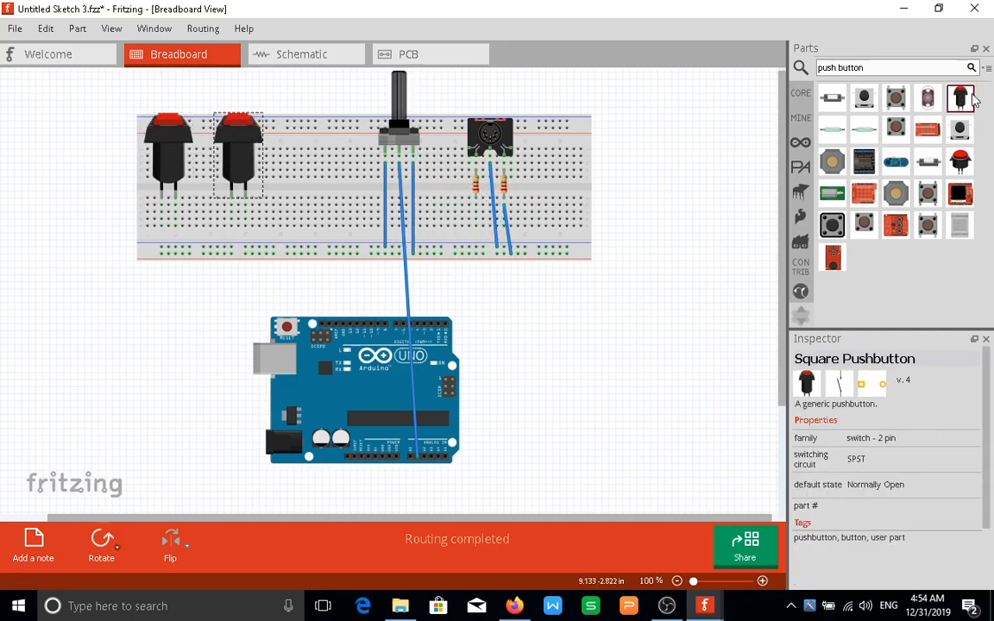
{"action": "left_click_drag", "start_coordinate": [972, 100], "coordinate": [299, 132]}
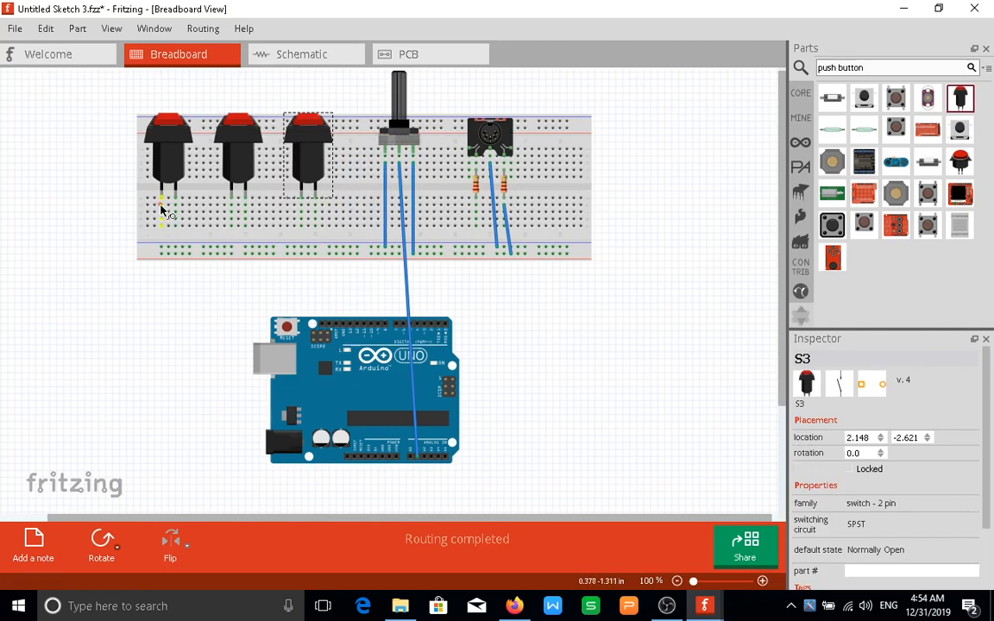
Wire the left pin of each of the three pushbuttons to the lower blue rail
{"action": "left_click_drag", "start_coordinate": [161, 207], "coordinate": [162, 248]}
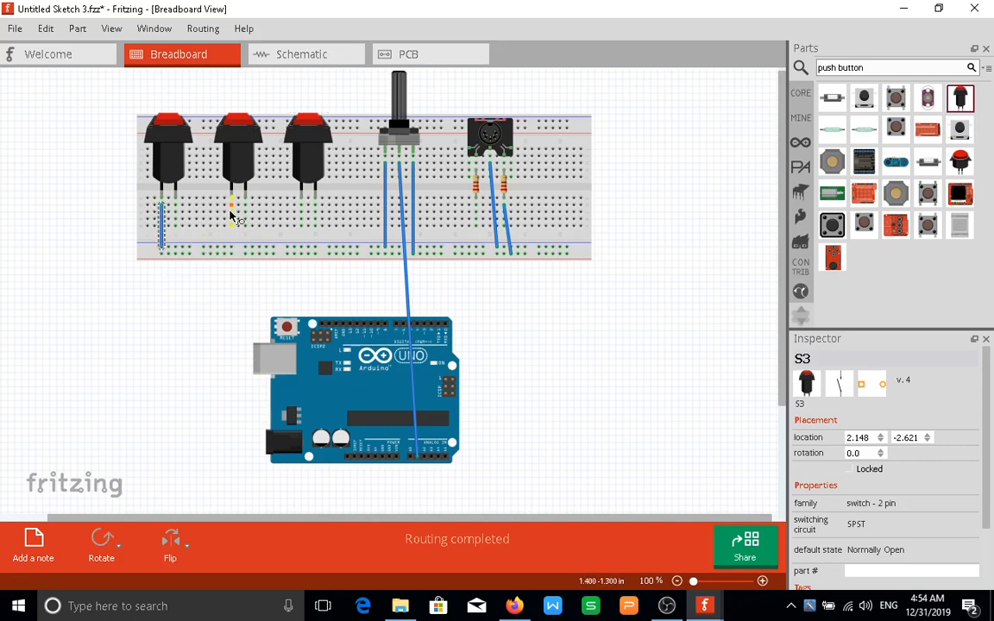
{"action": "left_click_drag", "start_coordinate": [231, 214], "coordinate": [232, 250]}
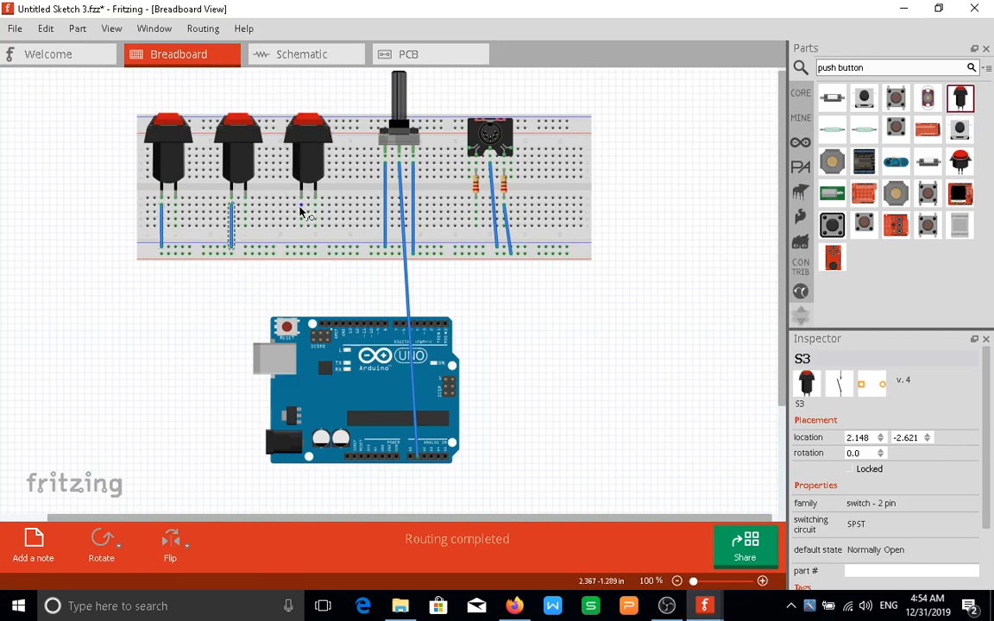
{"action": "left_click_drag", "start_coordinate": [301, 204], "coordinate": [302, 249]}
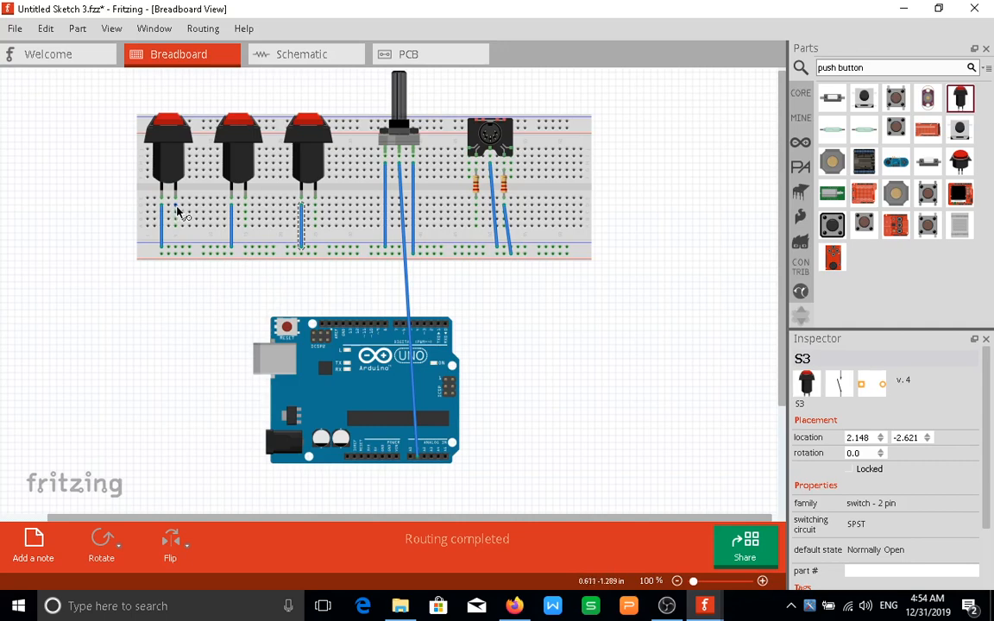
Wire the right pins of the first, second and third pushbuttons to the Arduino's digital pins 4, 3 and 2 respectively
{"action": "left_click_drag", "start_coordinate": [177, 207], "coordinate": [416, 328]}
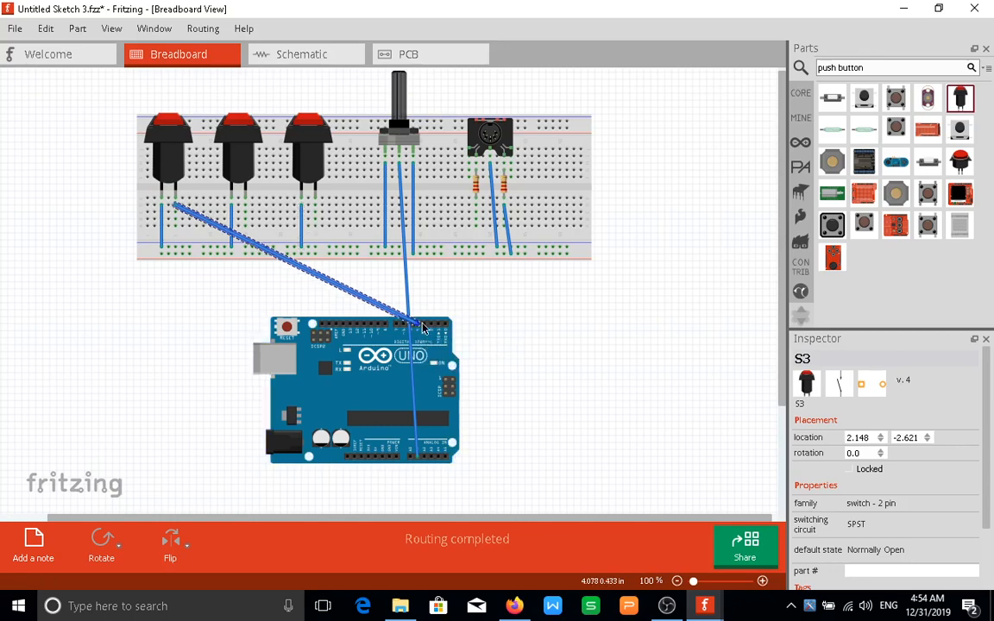
{"action": "left_click_drag", "start_coordinate": [244, 205], "coordinate": [425, 328]}
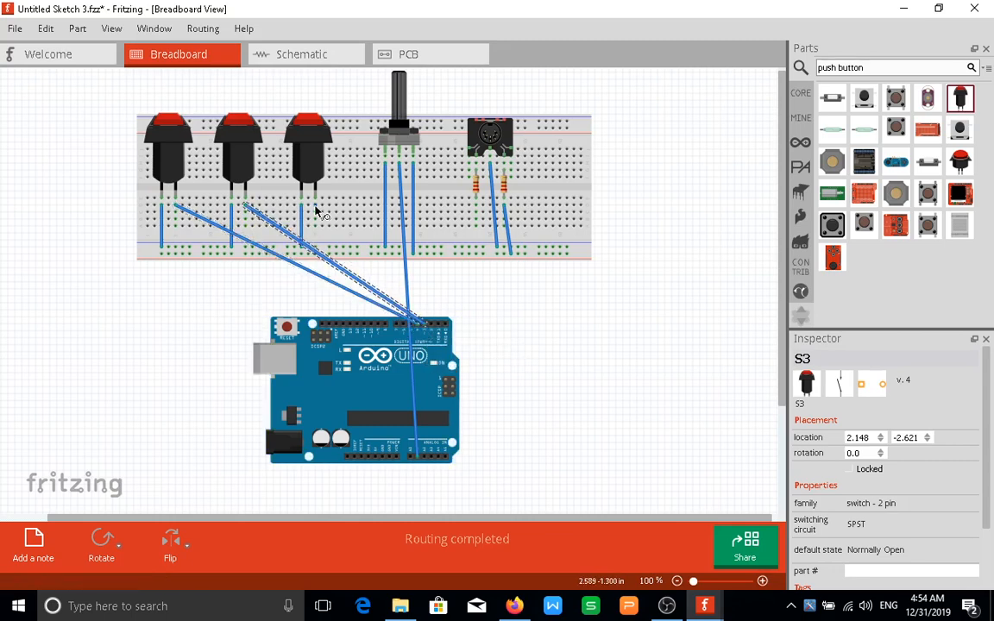
{"action": "left_click_drag", "start_coordinate": [316, 207], "coordinate": [434, 329]}
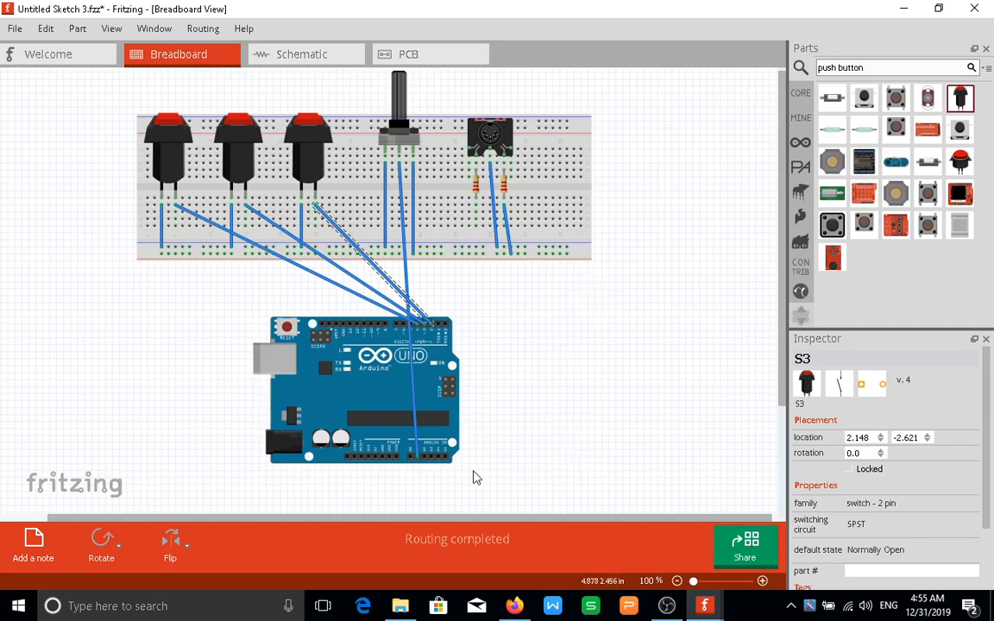
Wire the Arduino's GND pin to the lower blue rail and its 5V pin to the lower red rail, near the breadboard's right end
{"action": "left_click", "coordinate": [385, 462]}
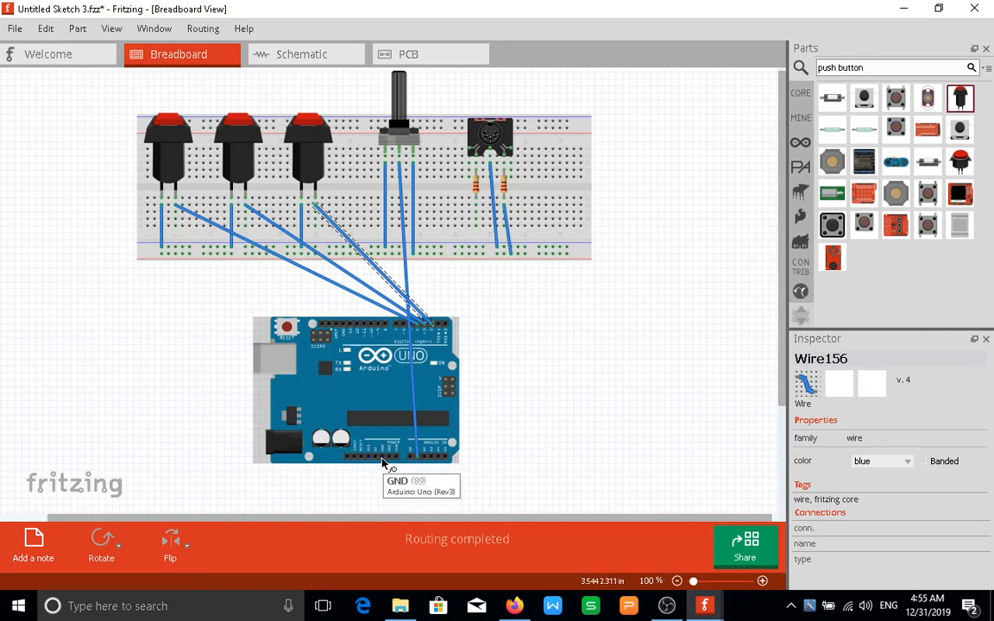
{"action": "left_click_drag", "start_coordinate": [385, 463], "coordinate": [567, 252]}
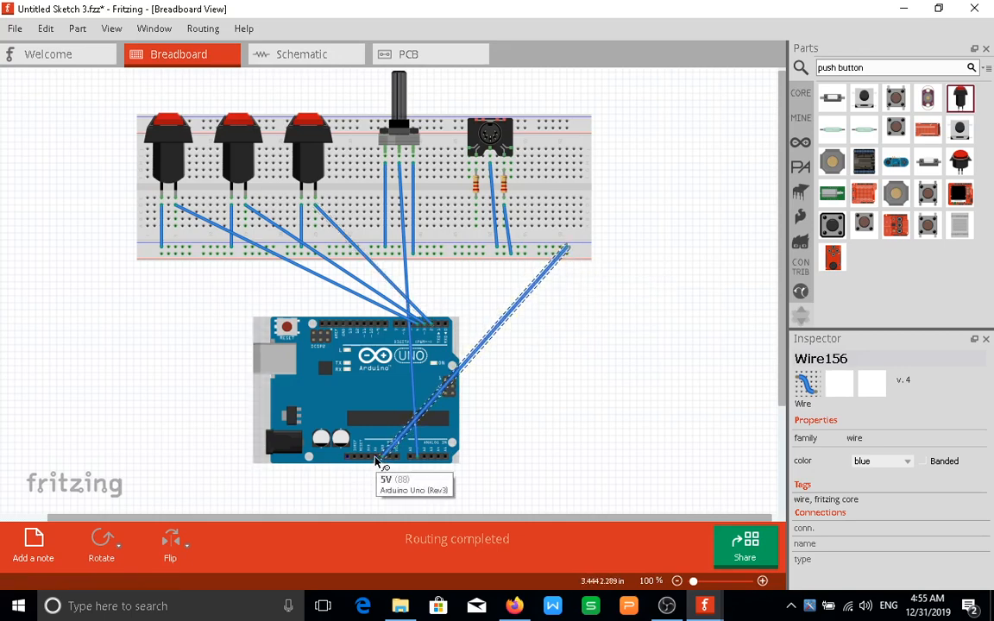
{"action": "left_click_drag", "start_coordinate": [376, 461], "coordinate": [525, 259]}
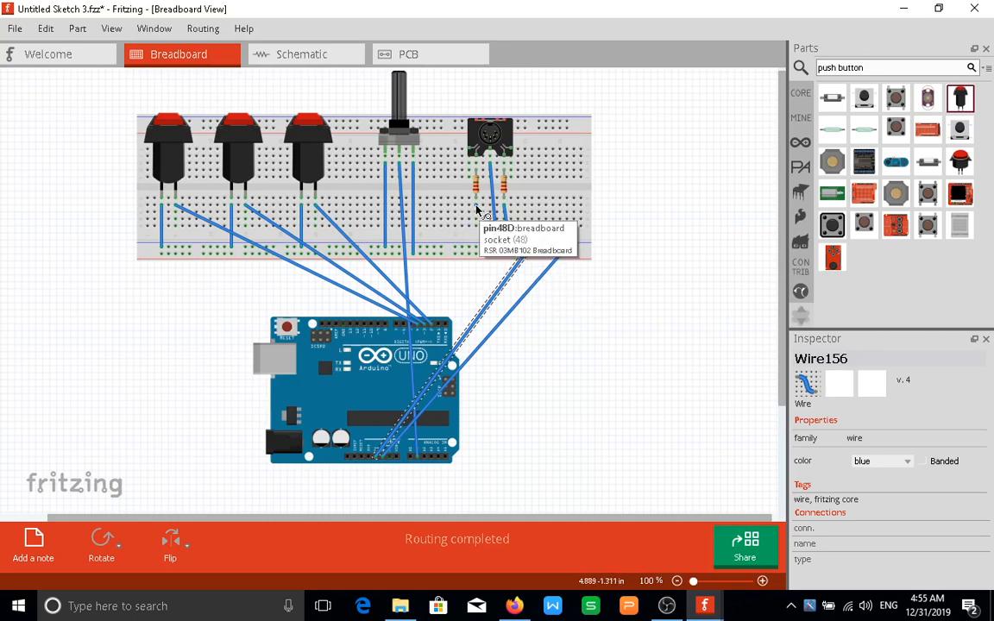
Wire the lower end of the resistor under the MIDI jack's second pin, at socket 48D, to the Arduino's D1/TX pin
{"action": "left_click_drag", "start_coordinate": [477, 209], "coordinate": [439, 328]}
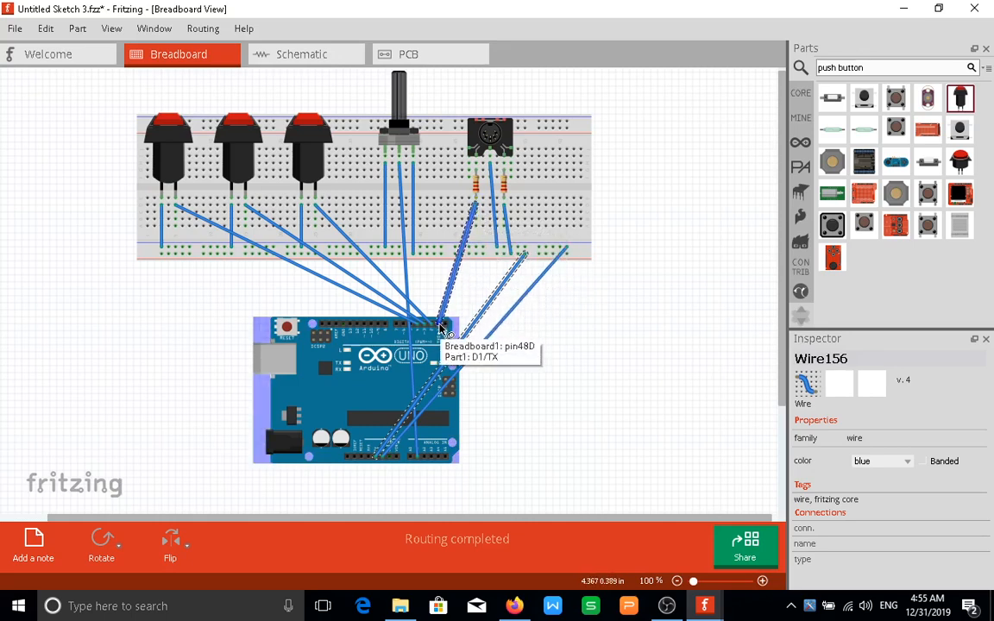
{"action": "left_click_drag", "start_coordinate": [439, 328], "coordinate": [439, 328]}
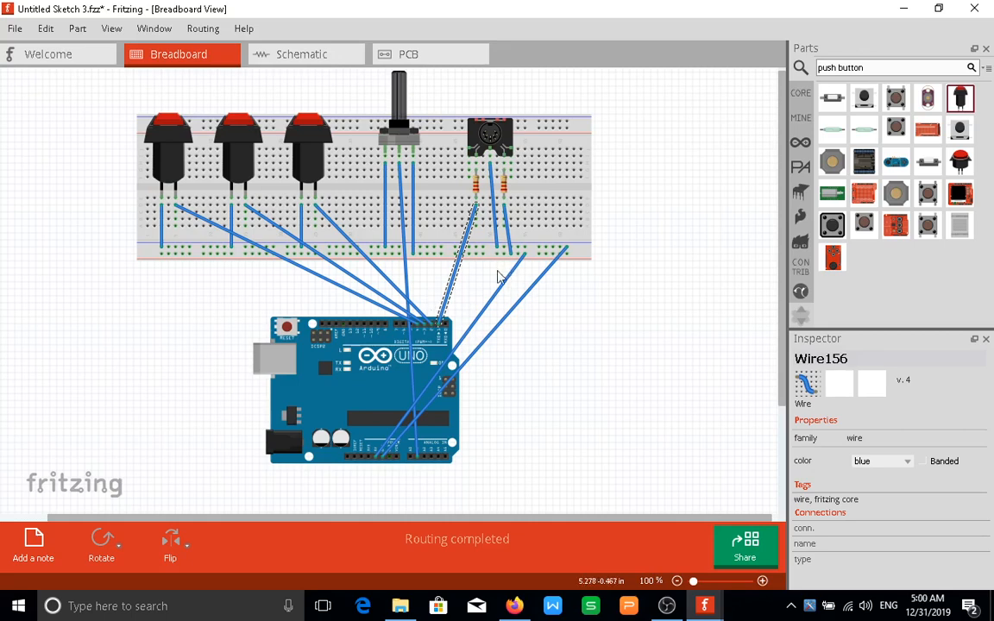
Save the sketch in the Documents folder as test2 in the Fritzing (*.fzz) format
{"action": "left_click", "coordinate": [15, 27]}
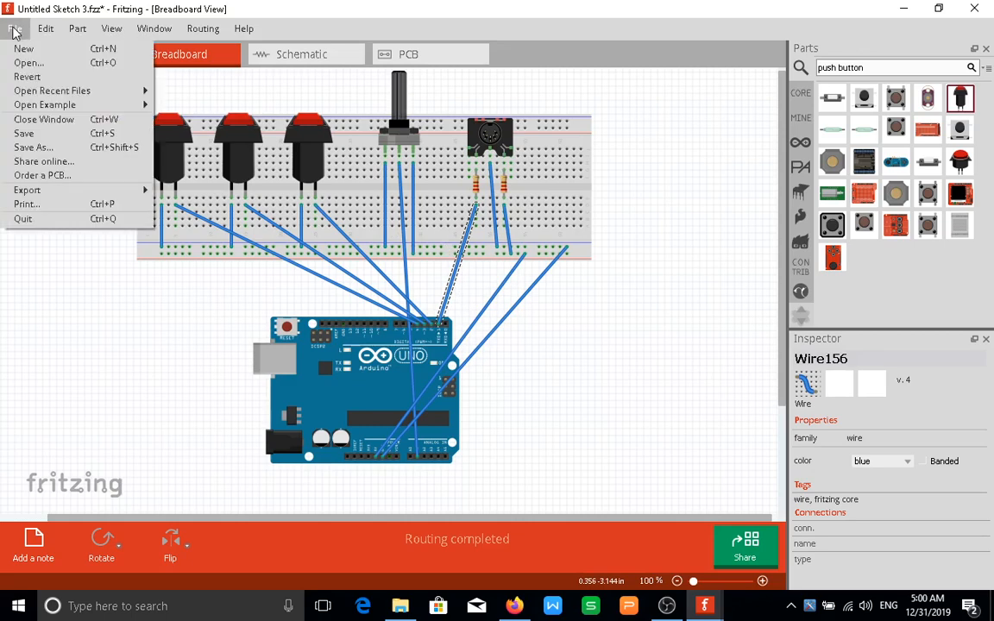
{"action": "left_click", "coordinate": [67, 134]}
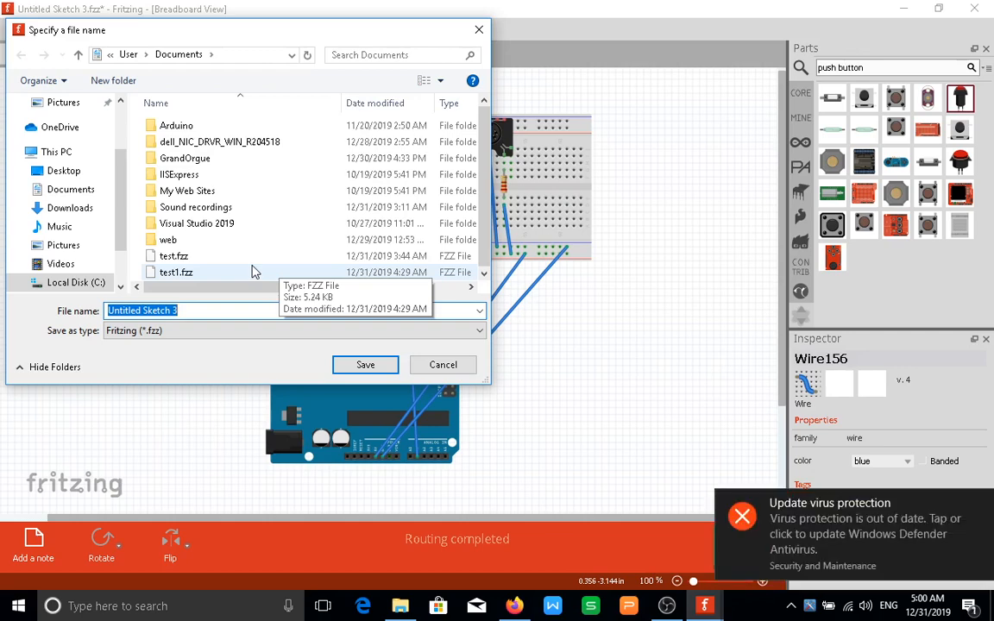
{"action": "type", "text": "te"}
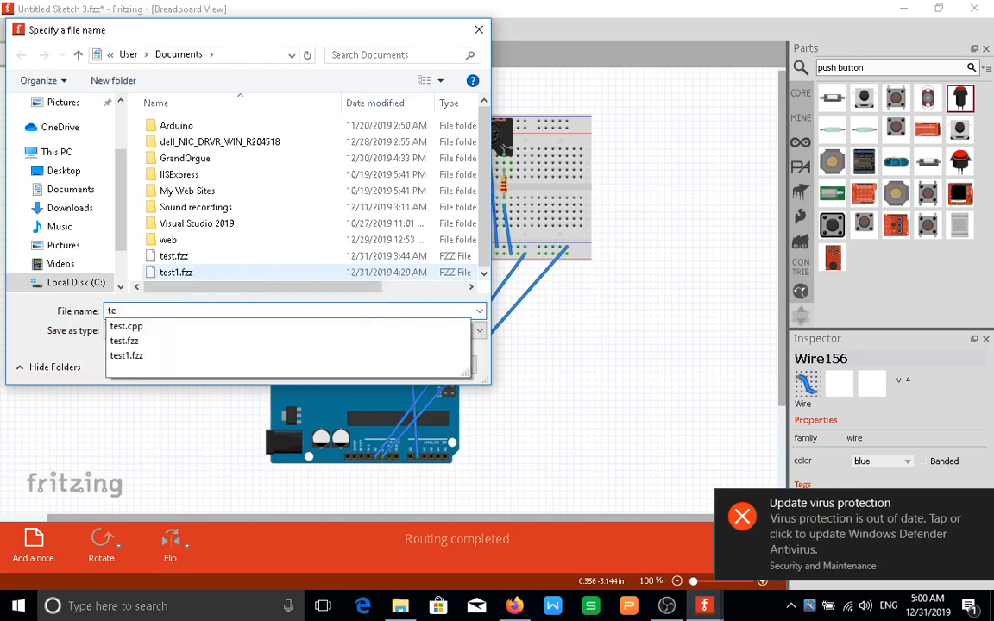
{"action": "type", "text": "st1"}
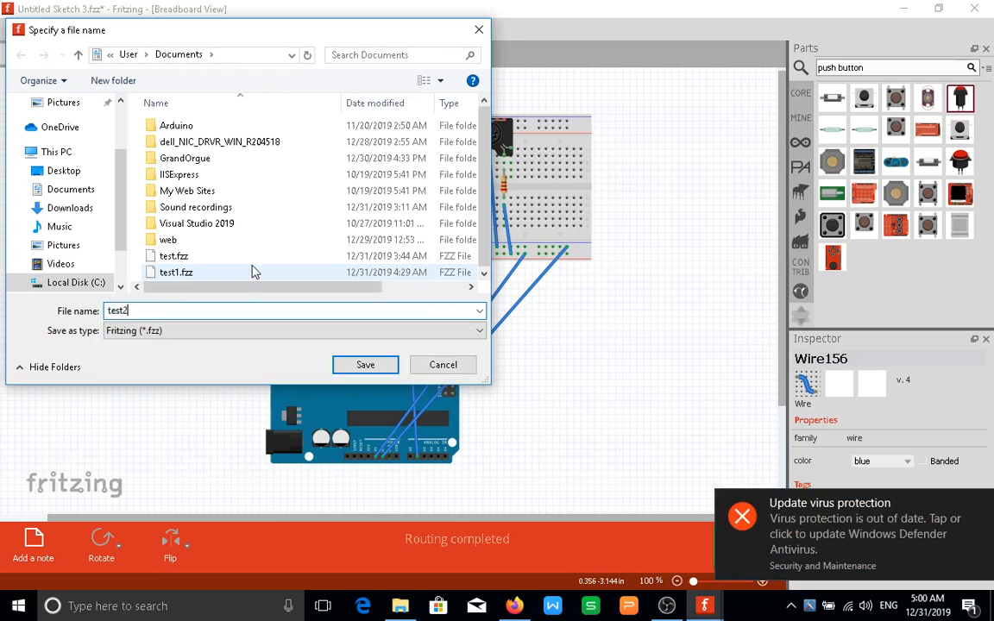
{"action": "key", "text": "Return"}
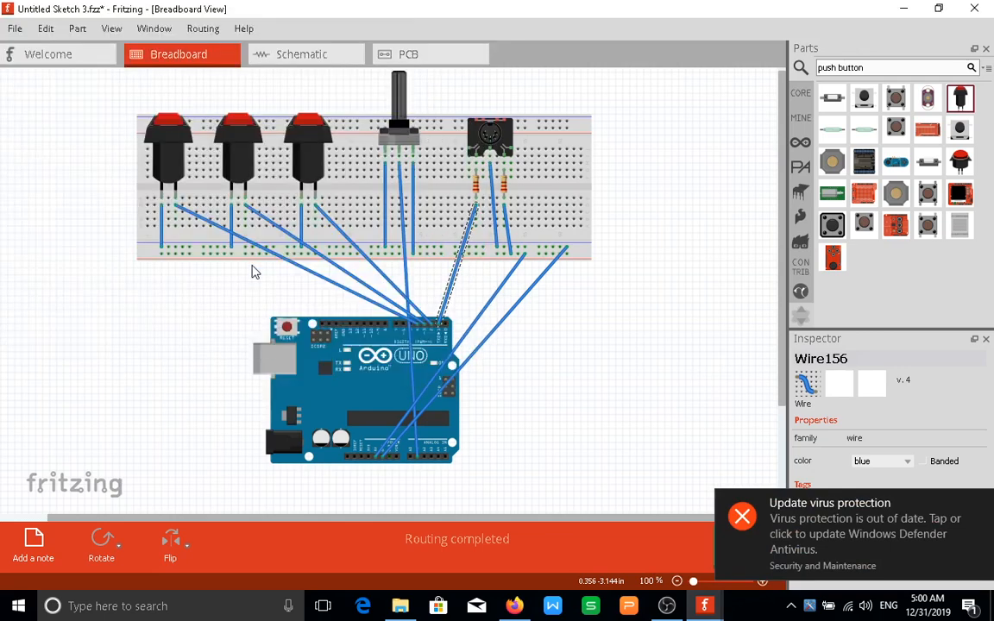